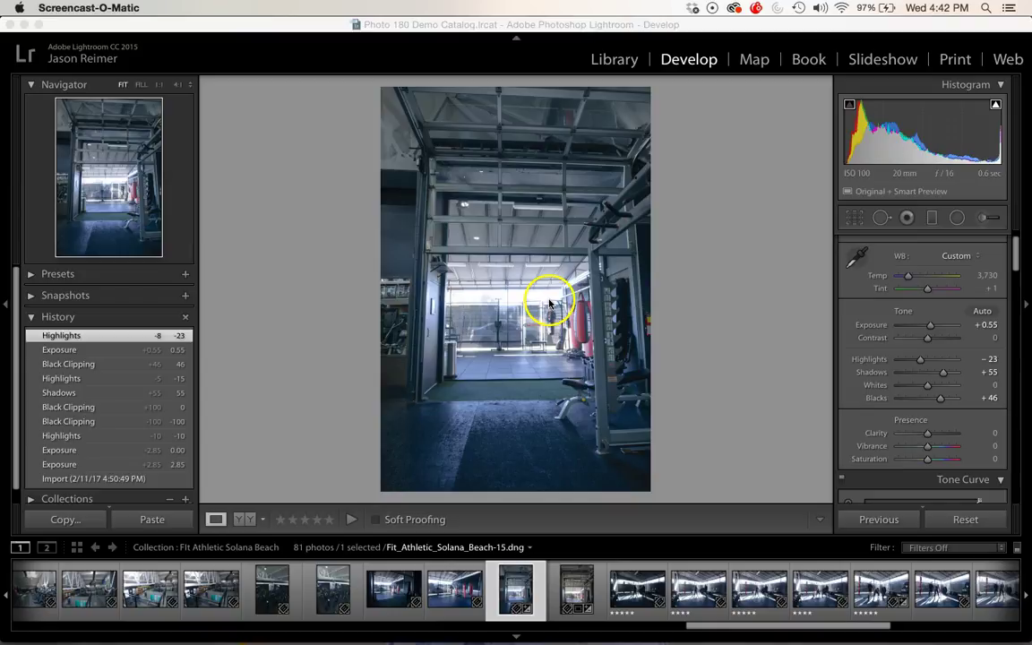
Step: Turn on the Histogram's highlight clipping warning for the gym photo
{"action": "left_click", "coordinate": [996, 105]}
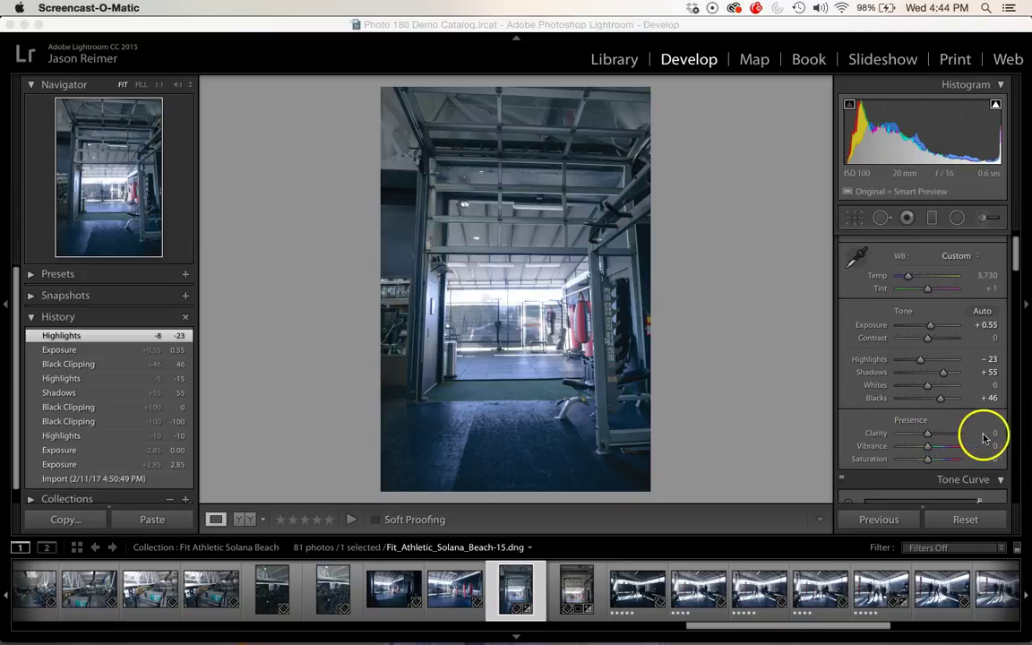
Step: Raise Clarity to +3, check the detail at 1:1, then return to the full view
{"action": "left_click", "coordinate": [990, 435]}
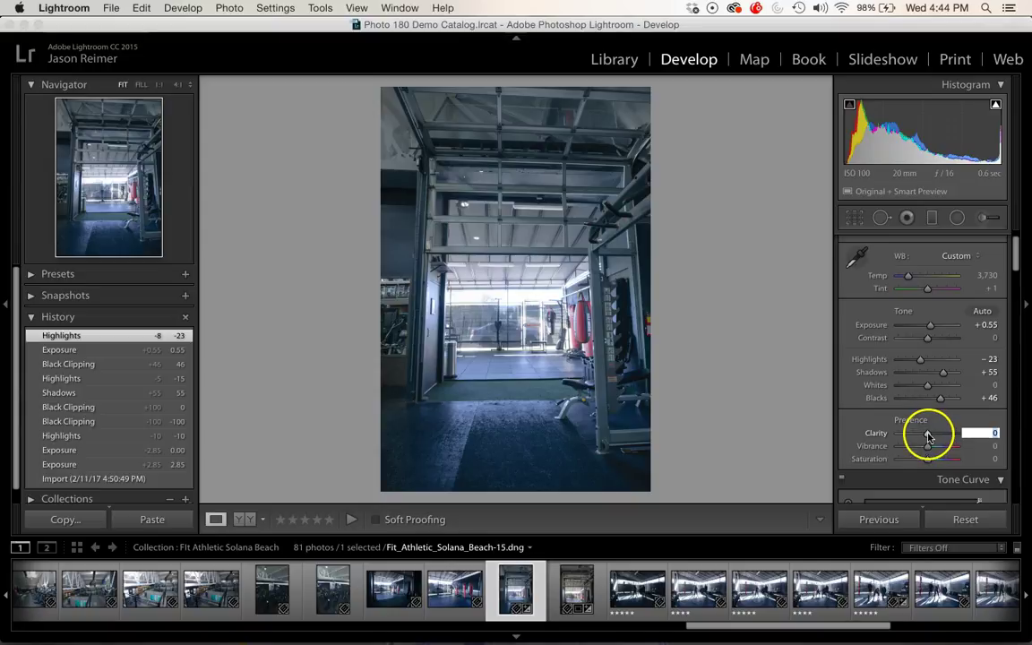
{"action": "left_click_drag", "start_coordinate": [928, 436], "coordinate": [929, 436]}
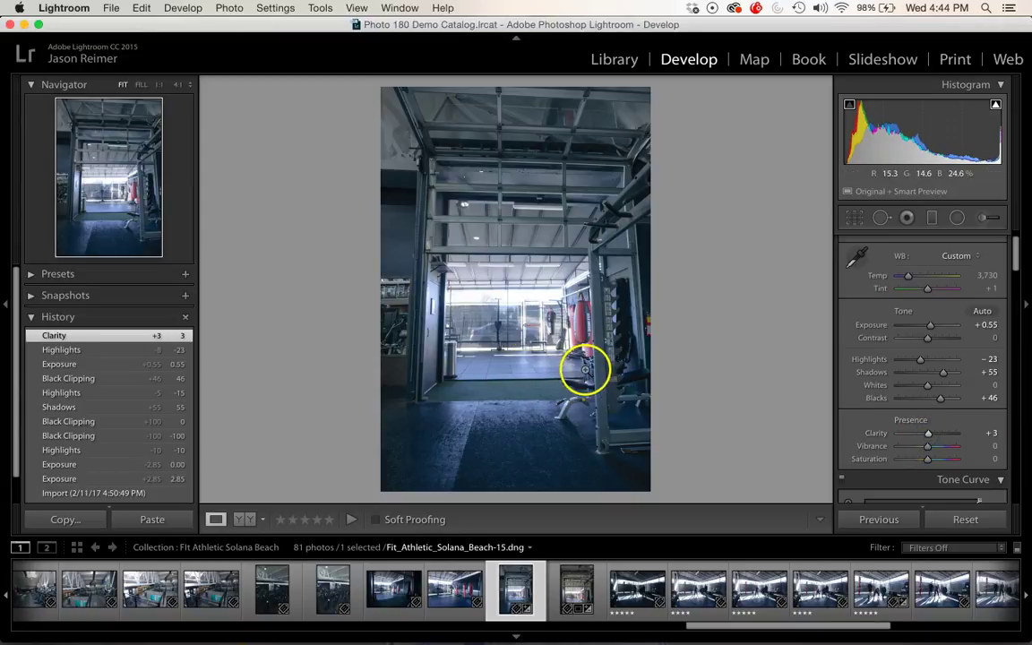
{"action": "left_click", "coordinate": [581, 372]}
{"action": "left_click_drag", "start_coordinate": [610, 396], "coordinate": [581, 167]}
{"action": "left_click", "coordinate": [453, 356]}
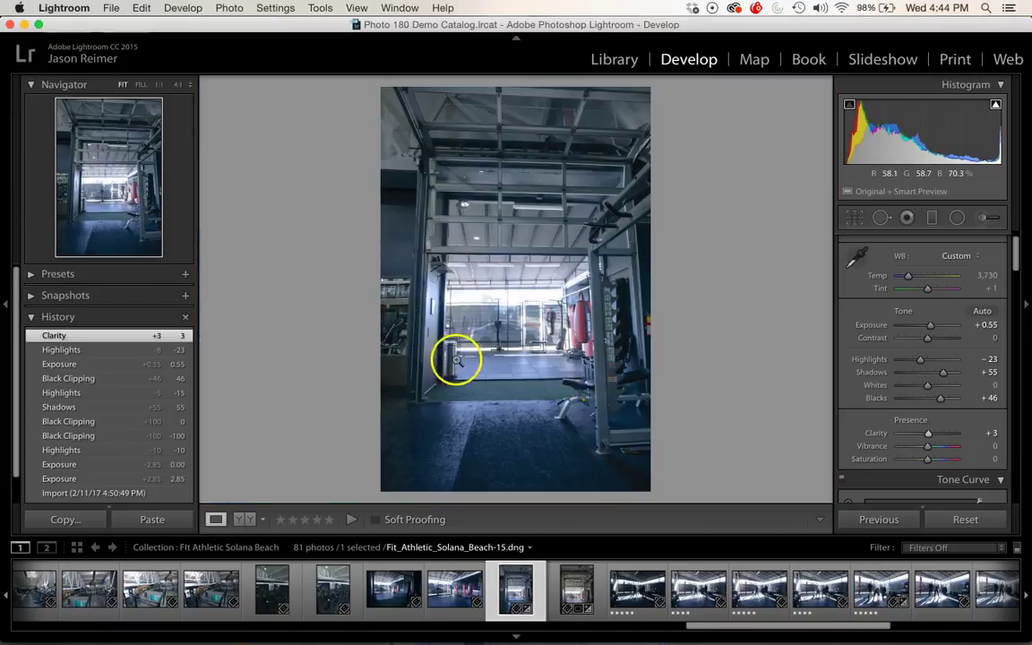
Step: Zoom to 4:1, then 1:3, then 2:1 around the shelf bracket by the left doorframe
{"action": "left_click", "coordinate": [438, 277]}
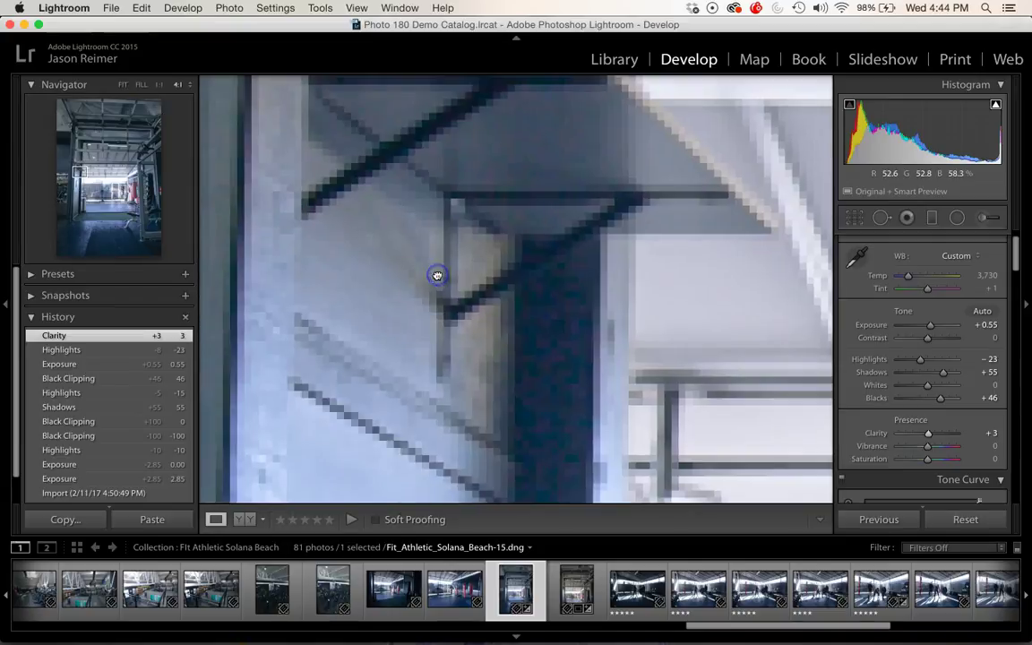
{"action": "left_click", "coordinate": [187, 85]}
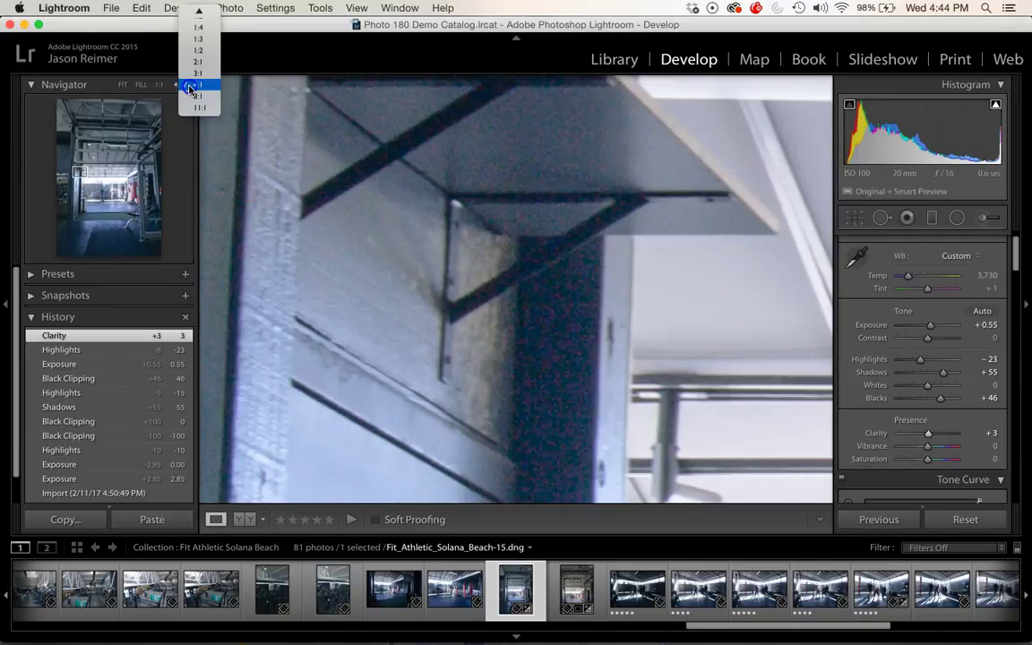
{"action": "left_click", "coordinate": [199, 38]}
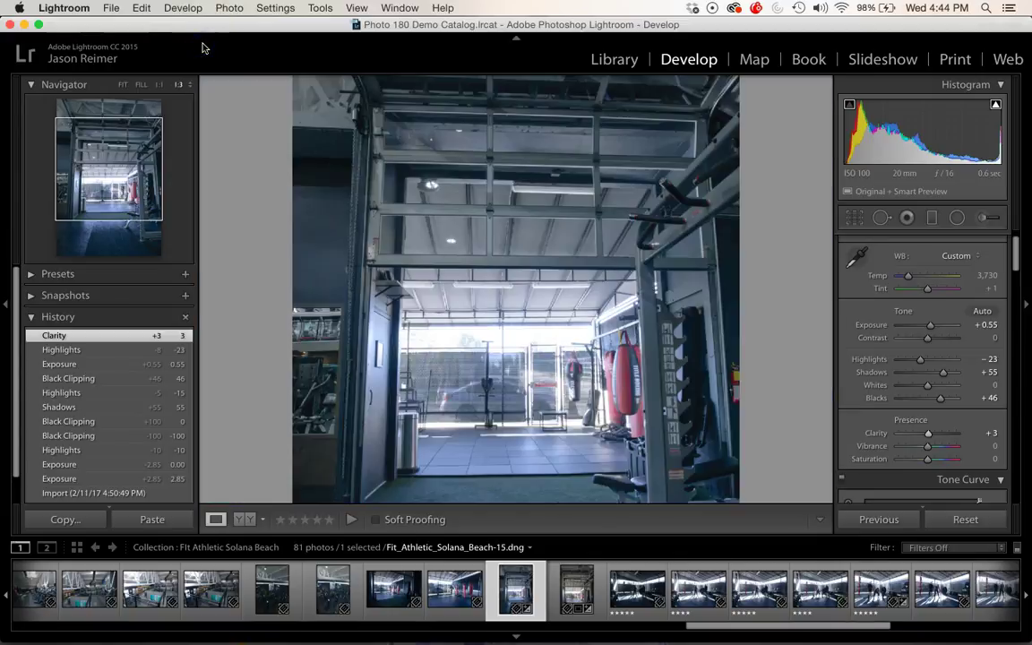
{"action": "left_click", "coordinate": [183, 85]}
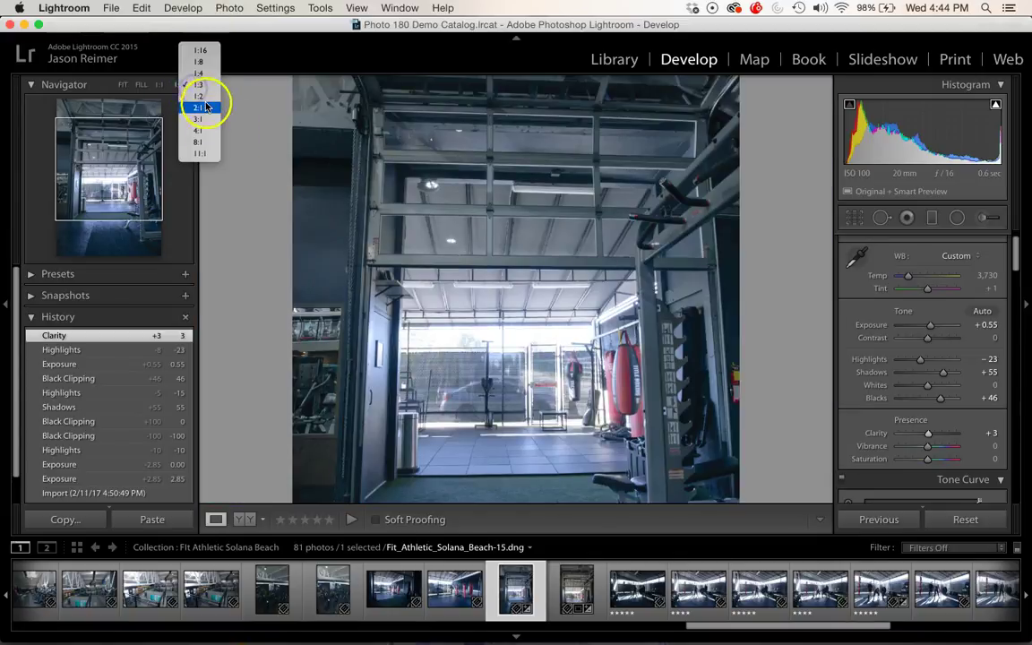
{"action": "left_click", "coordinate": [206, 107]}
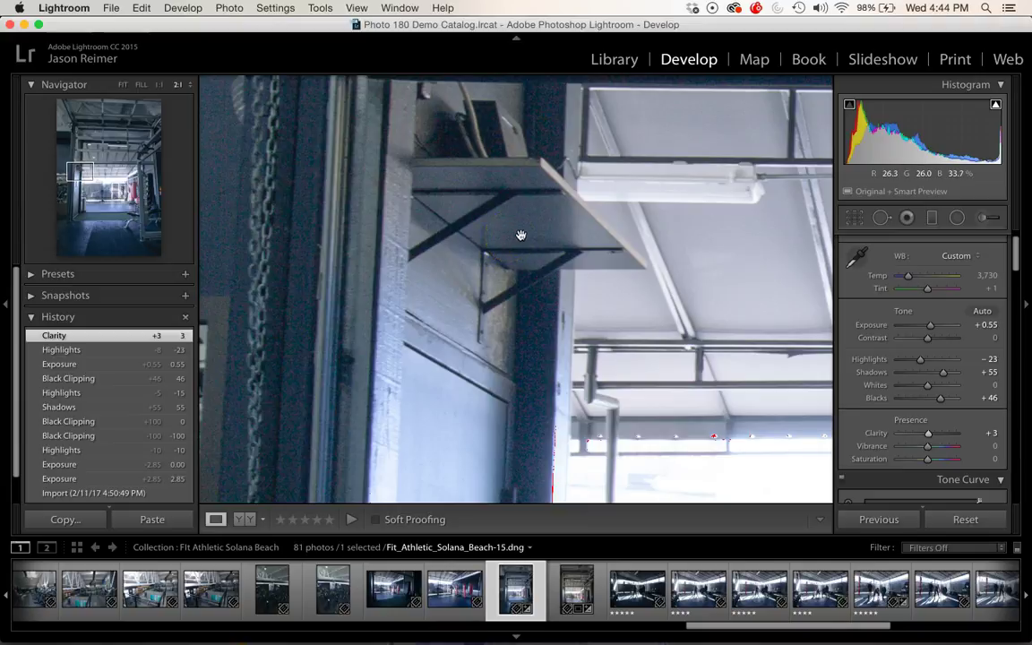
Step: Try Clarity at +99, strong negative values and +100, back in the Fit view
{"action": "left_click_drag", "start_coordinate": [524, 232], "coordinate": [778, 321]}
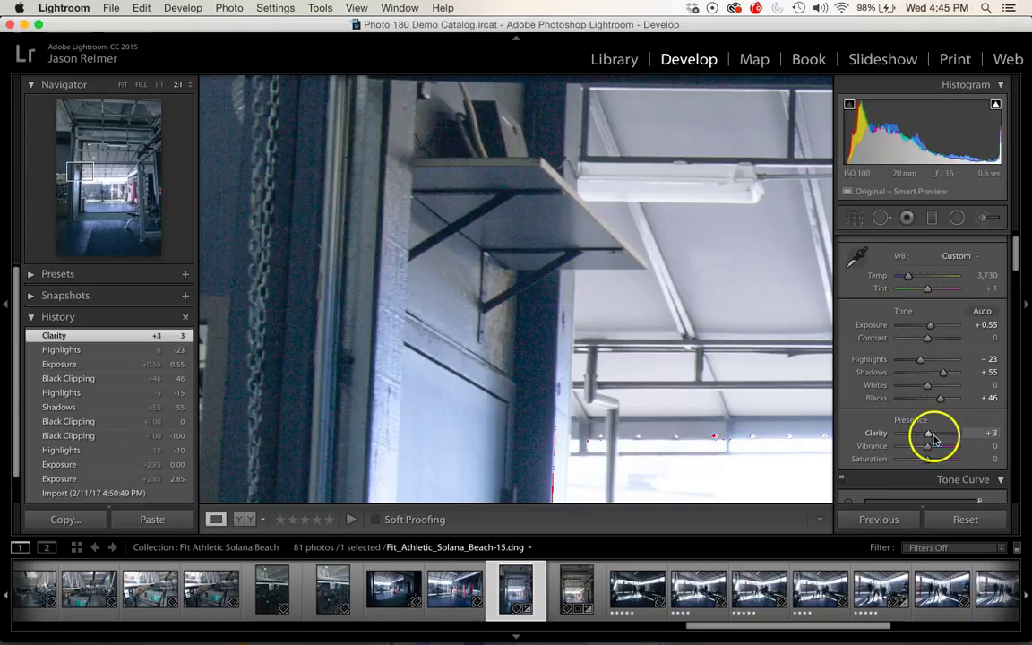
{"action": "left_click_drag", "start_coordinate": [929, 436], "coordinate": [953, 435]}
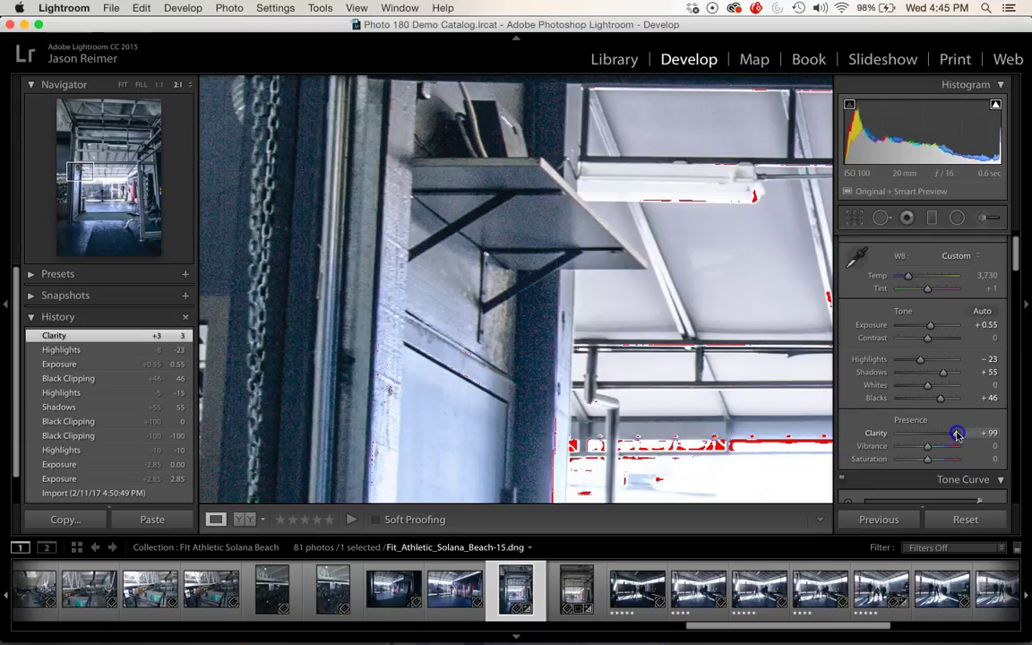
{"action": "left_click_drag", "start_coordinate": [958, 435], "coordinate": [911, 435]}
{"action": "left_click", "coordinate": [606, 373]}
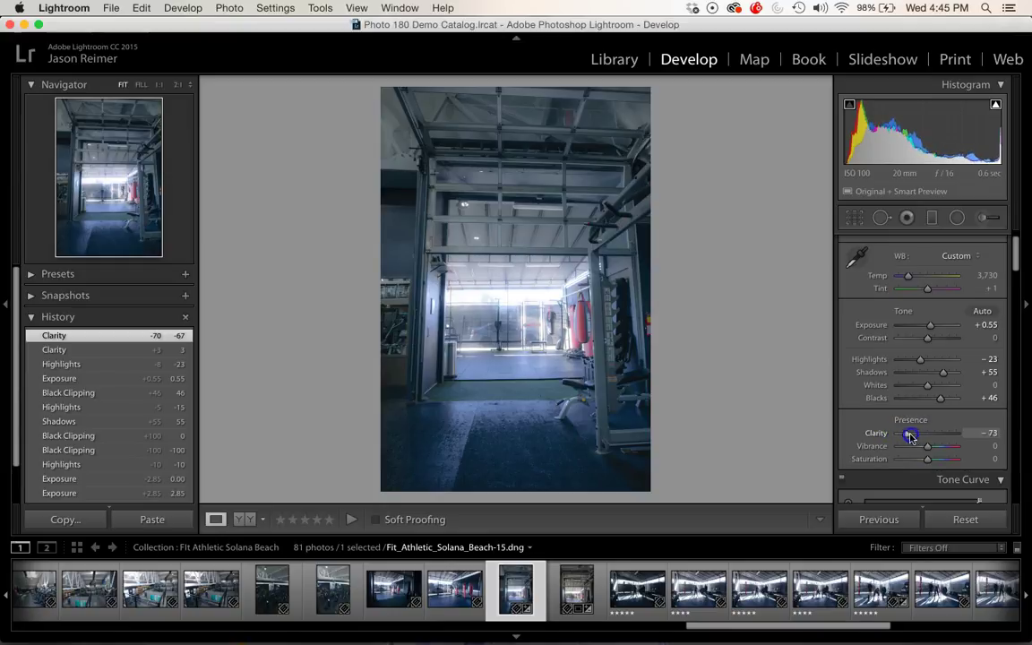
{"action": "mouse_move", "coordinate": [926, 436]}
{"action": "left_mouse_down"}
{"action": "mouse_move", "coordinate": [963, 437]}
{"action": "mouse_move", "coordinate": [931, 437]}
{"action": "left_mouse_up"}
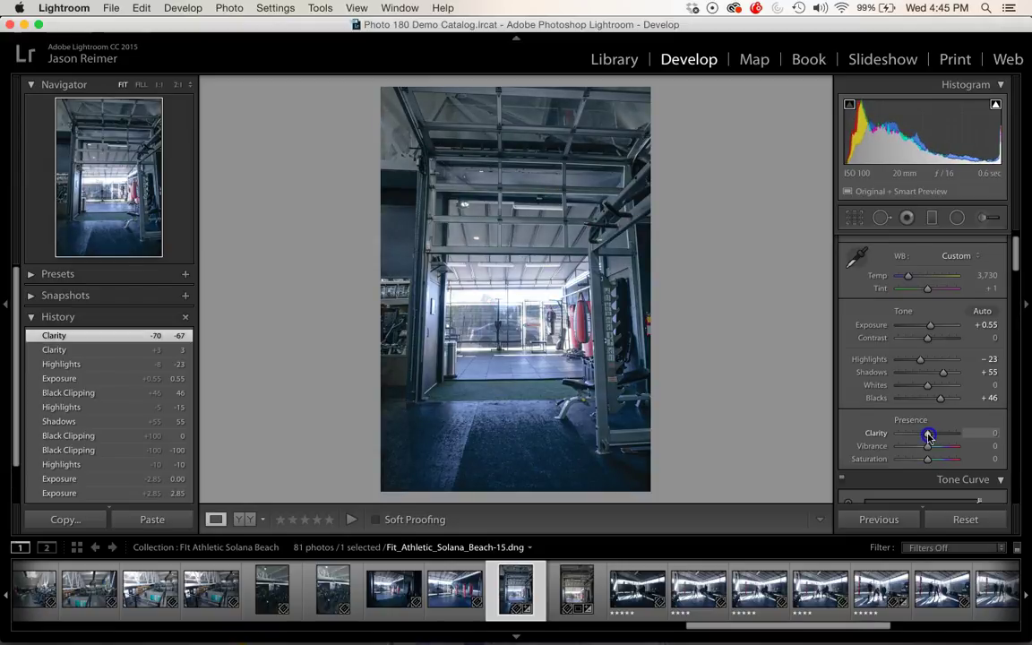
Step: Set Clarity to 0, push Contrast to +100, then bring it back through +24 to 0
{"action": "left_click_drag", "start_coordinate": [927, 437], "coordinate": [928, 437]}
{"action": "left_click", "coordinate": [929, 340]}
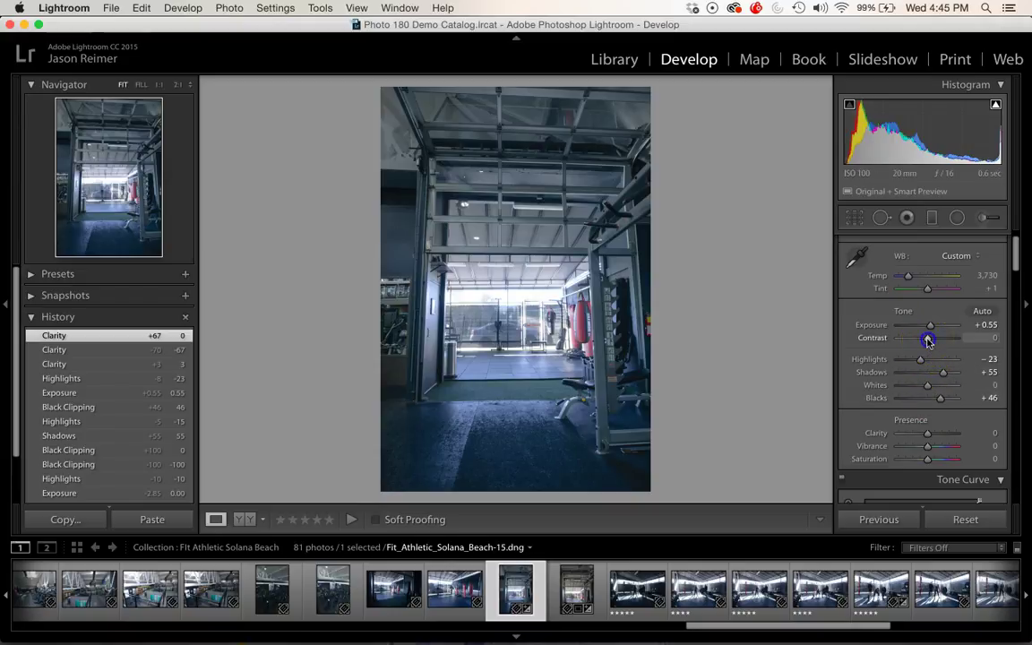
{"action": "left_click_drag", "start_coordinate": [929, 339], "coordinate": [961, 341]}
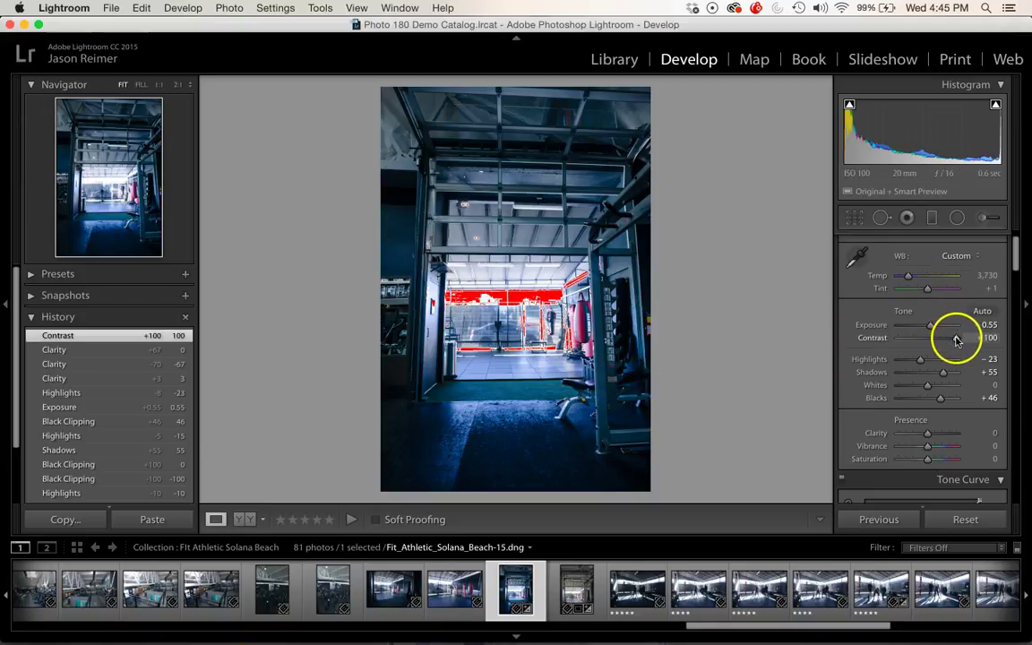
{"action": "left_click_drag", "start_coordinate": [956, 338], "coordinate": [928, 339]}
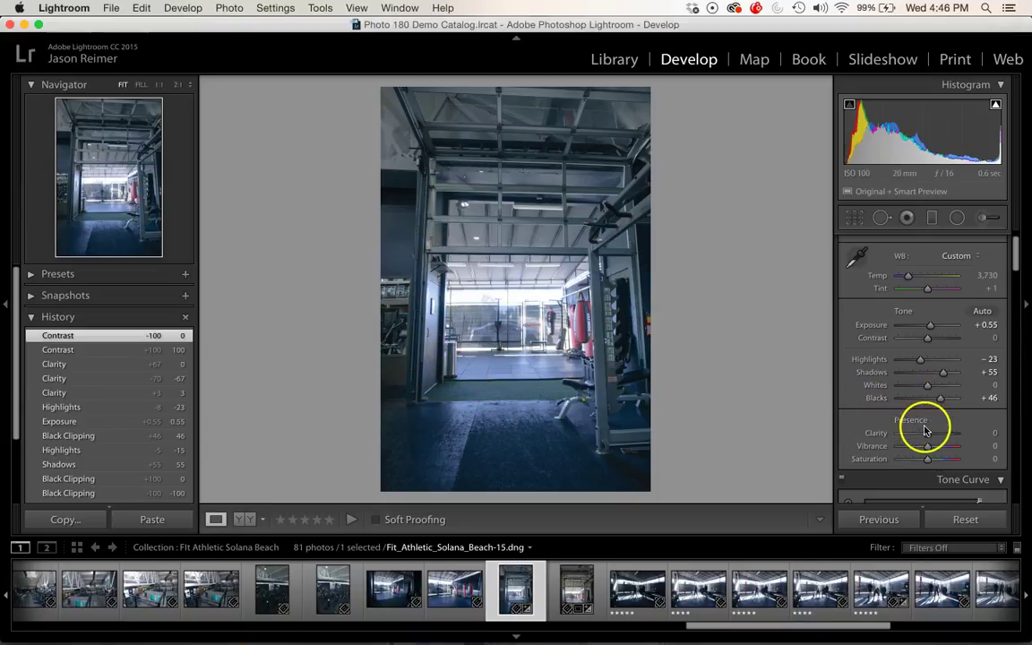
Step: Try Clarity at +9, step it up to 25, then reset it to 0
{"action": "mouse_move", "coordinate": [928, 437]}
{"action": "left_mouse_down"}
{"action": "mouse_move", "coordinate": [947, 436]}
{"action": "mouse_move", "coordinate": [934, 435]}
{"action": "left_mouse_up"}
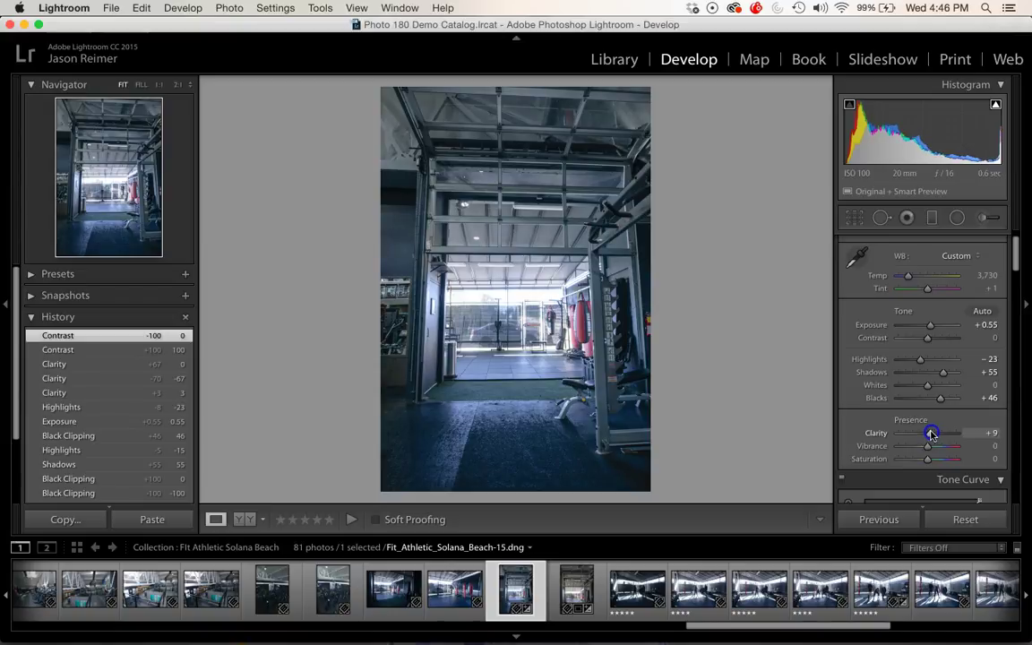
{"action": "left_click_drag", "start_coordinate": [932, 434], "coordinate": [932, 434]}
{"action": "left_click", "coordinate": [992, 433]}
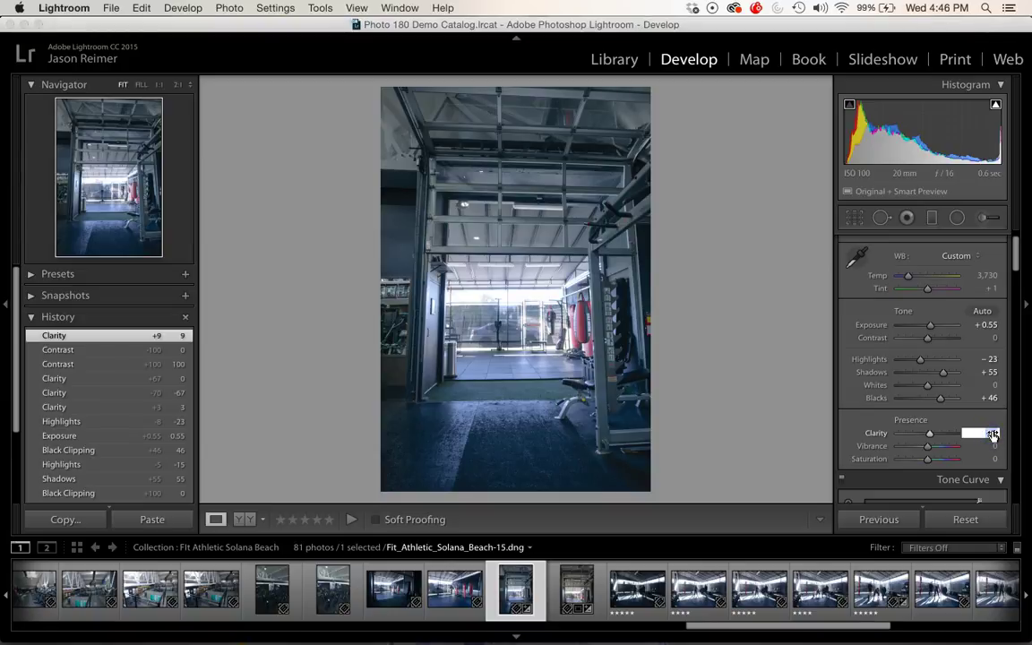
{"action": "key", "text": "shift+Up"}
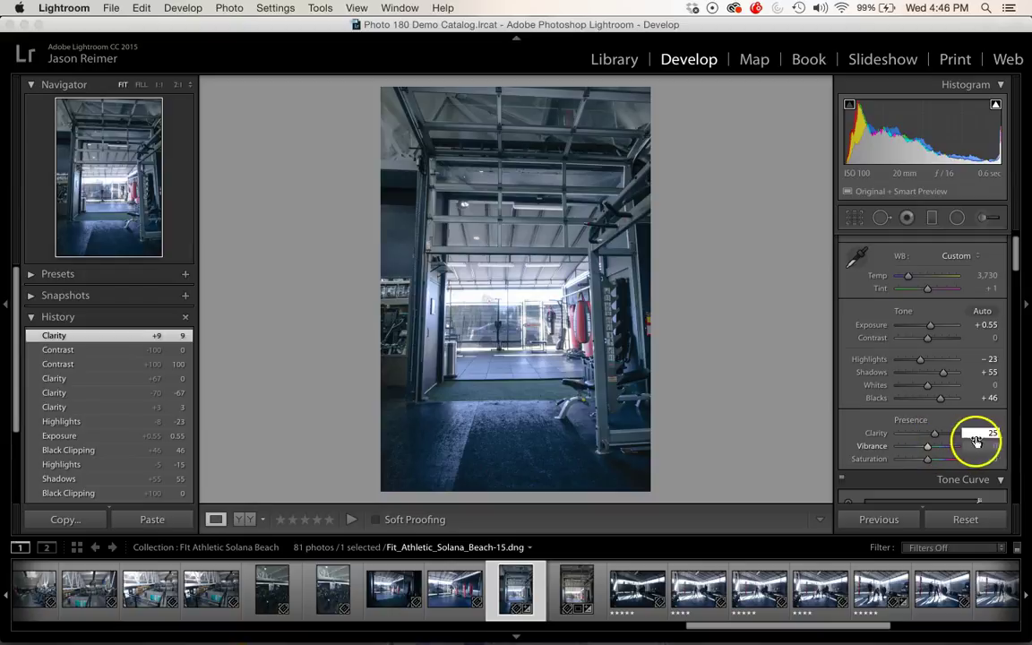
{"action": "left_click", "coordinate": [983, 434]}
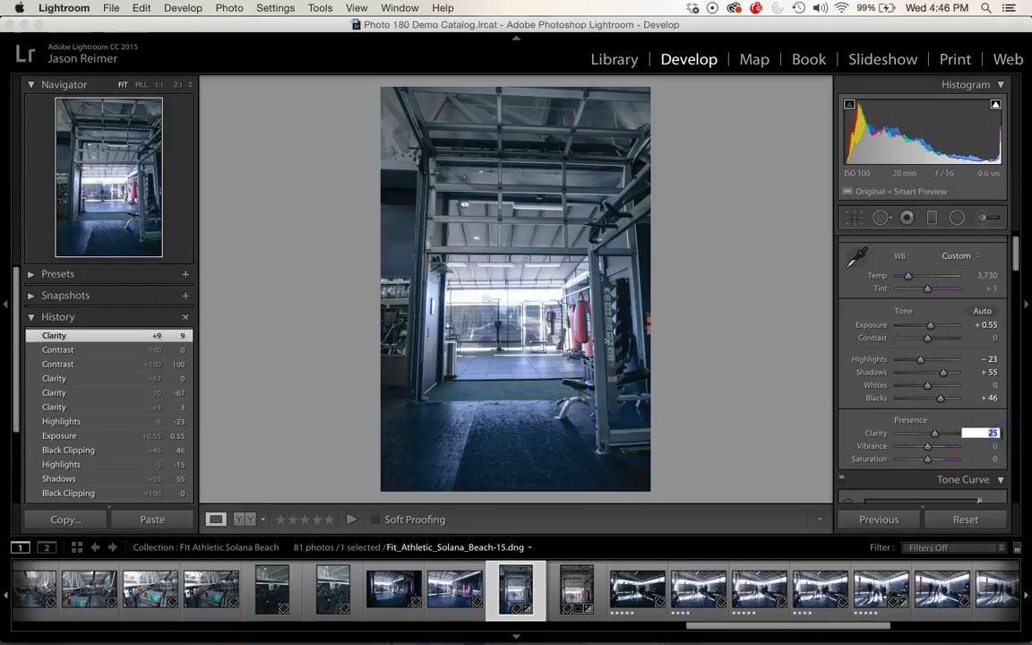
{"action": "type", "text": "0"}
{"action": "key", "text": "Return"}
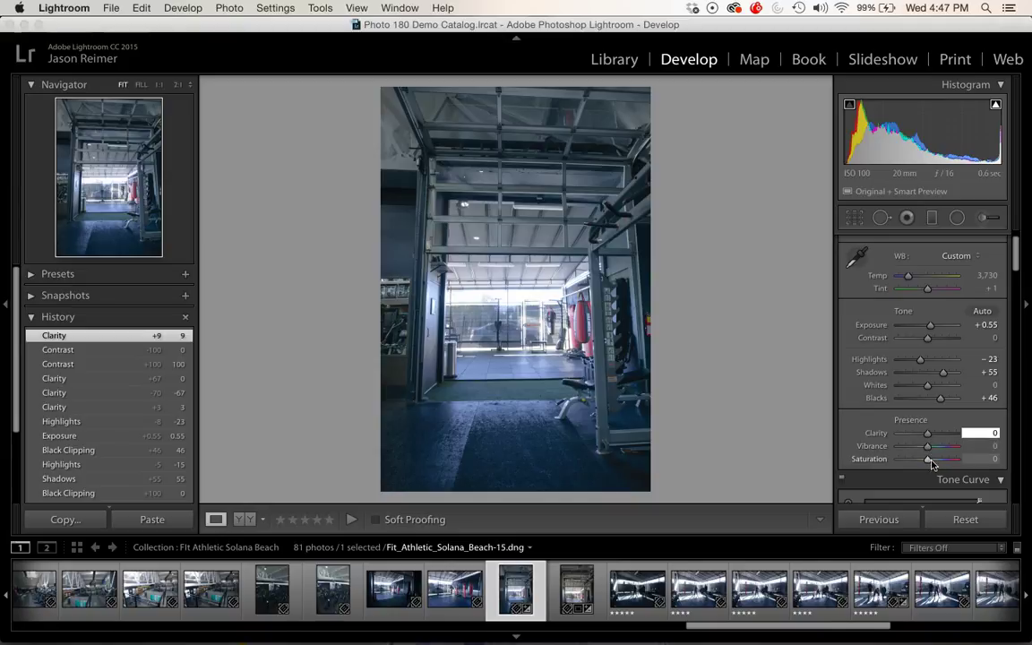
{"action": "left_click_drag", "start_coordinate": [933, 458], "coordinate": [932, 461]}
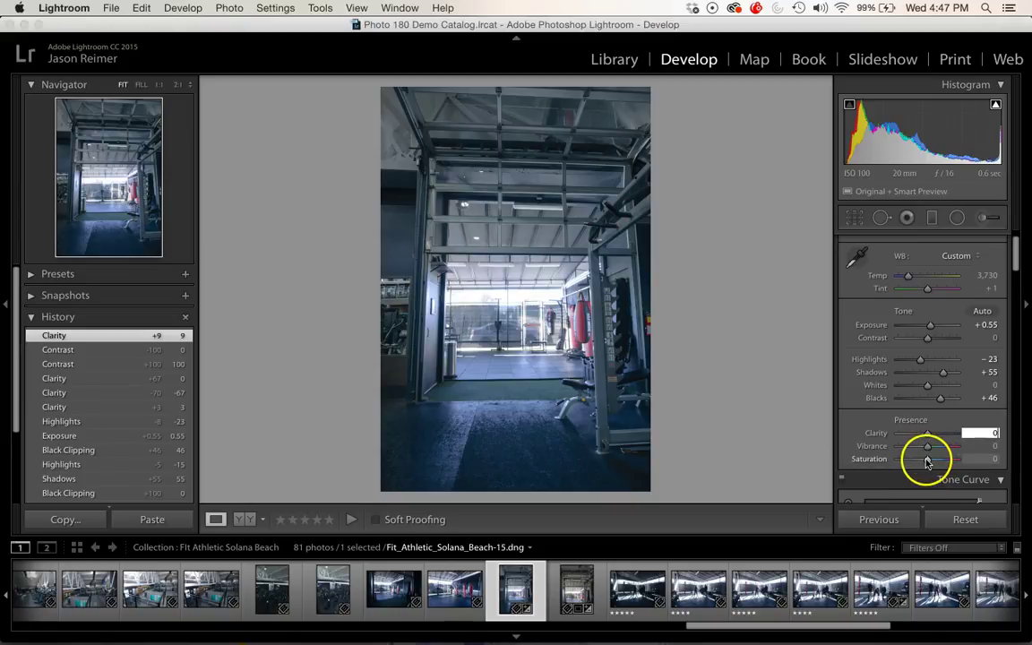
{"action": "left_click", "coordinate": [928, 462]}
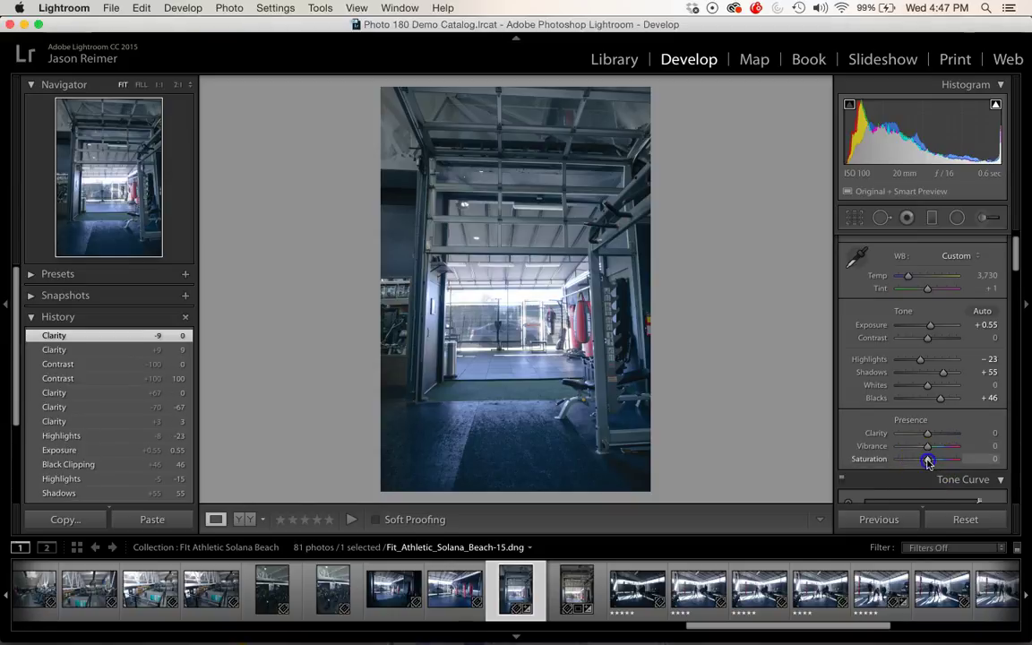
{"action": "left_click_drag", "start_coordinate": [930, 462], "coordinate": [947, 464]}
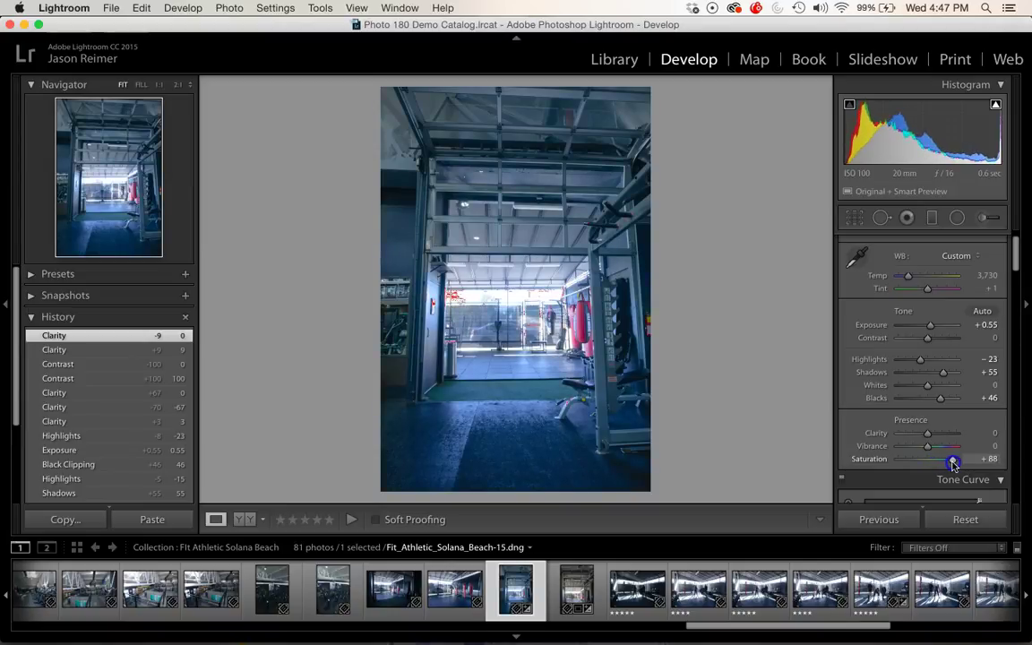
{"action": "left_click_drag", "start_coordinate": [958, 465], "coordinate": [889, 462]}
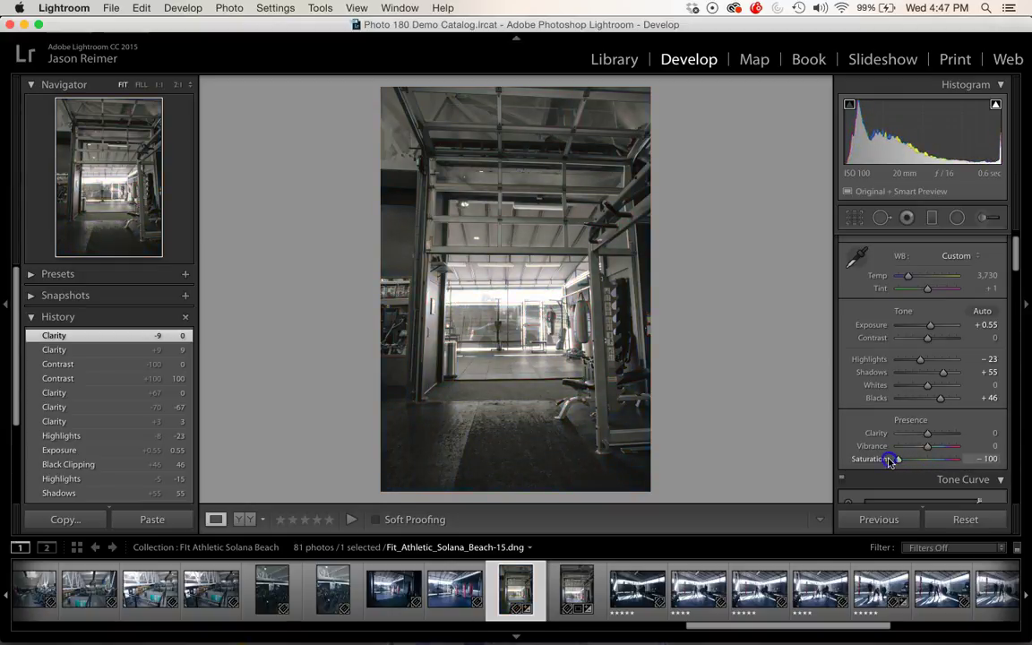
{"action": "left_click_drag", "start_coordinate": [889, 461], "coordinate": [928, 464]}
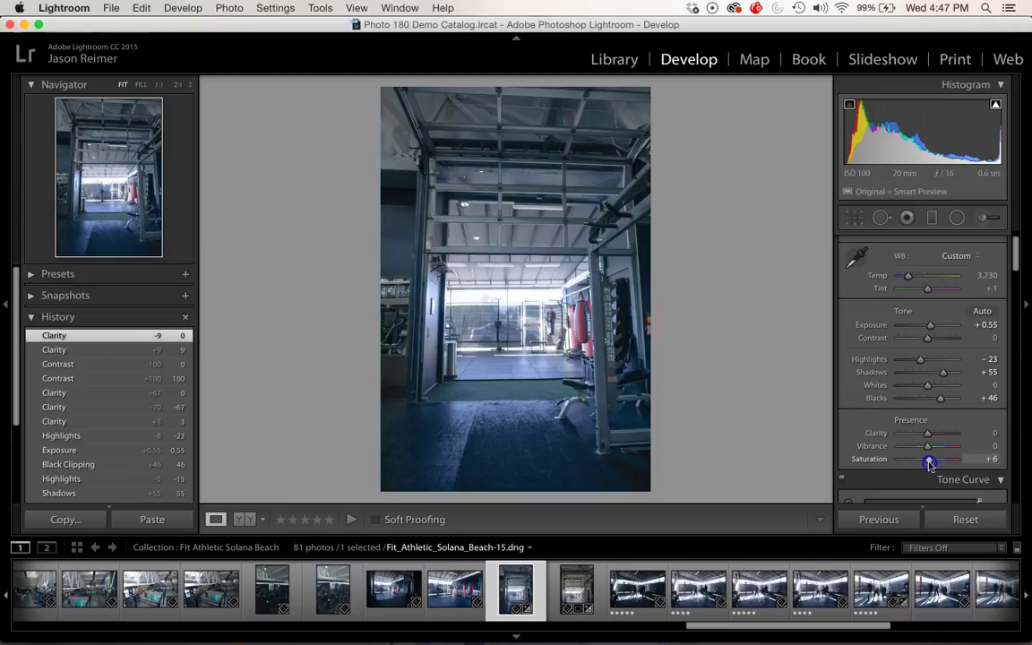
{"action": "left_click_drag", "start_coordinate": [930, 464], "coordinate": [929, 464]}
{"action": "left_click", "coordinate": [927, 447]}
{"action": "left_click_drag", "start_coordinate": [927, 446], "coordinate": [929, 451]}
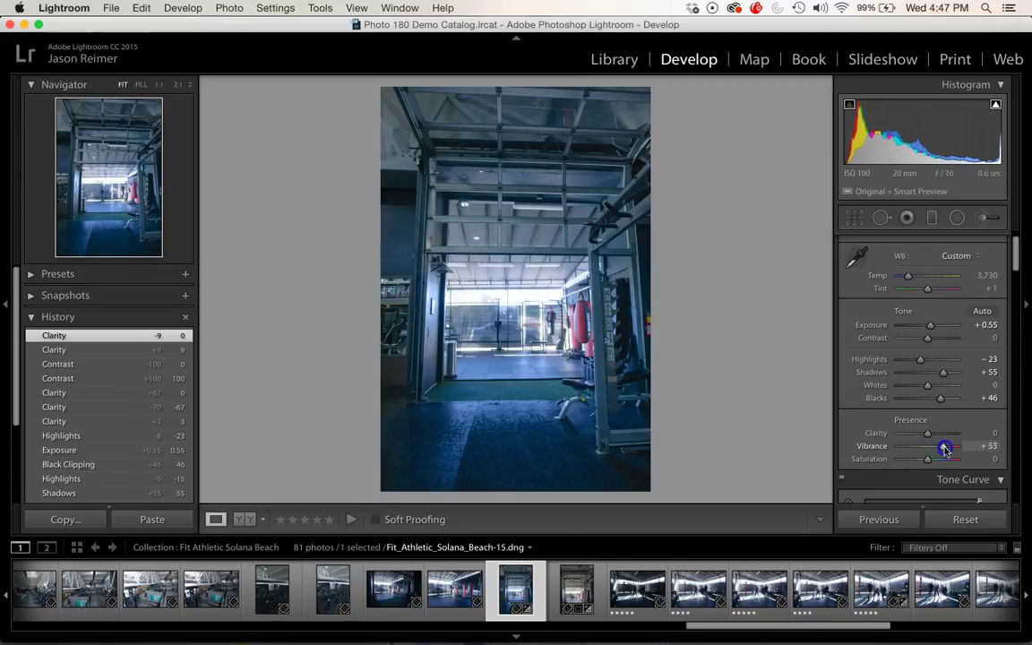
{"action": "mouse_move", "coordinate": [945, 449]}
{"action": "left_mouse_down"}
{"action": "mouse_move", "coordinate": [918, 447]}
{"action": "mouse_move", "coordinate": [930, 450]}
{"action": "left_mouse_up"}
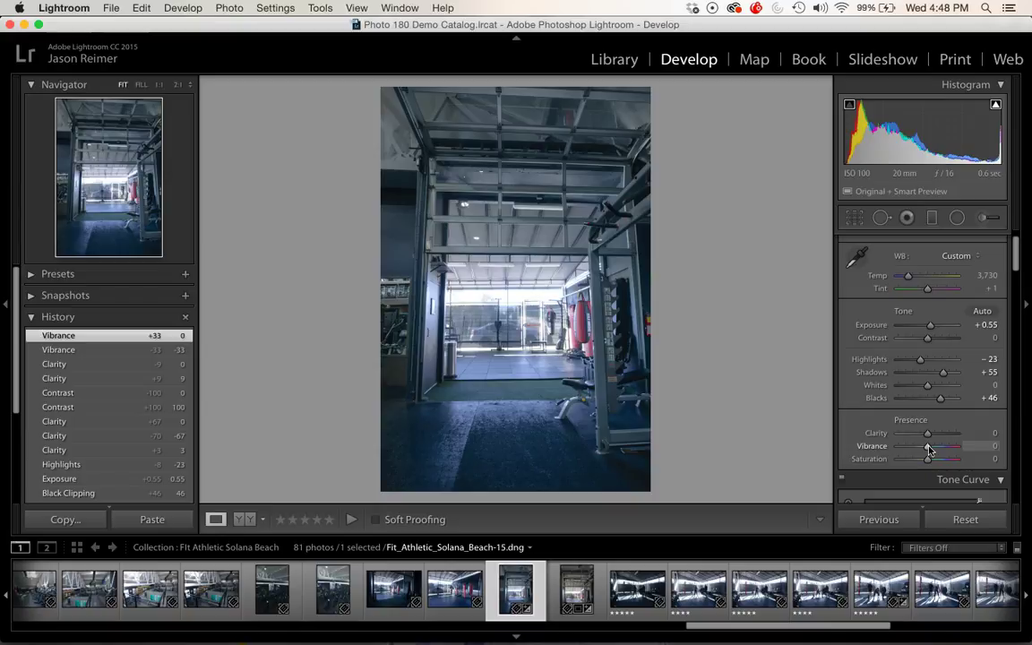
Step: Raise Vibrance in the Presence section from 0 to +9
{"action": "left_click_drag", "start_coordinate": [930, 450], "coordinate": [930, 450]}
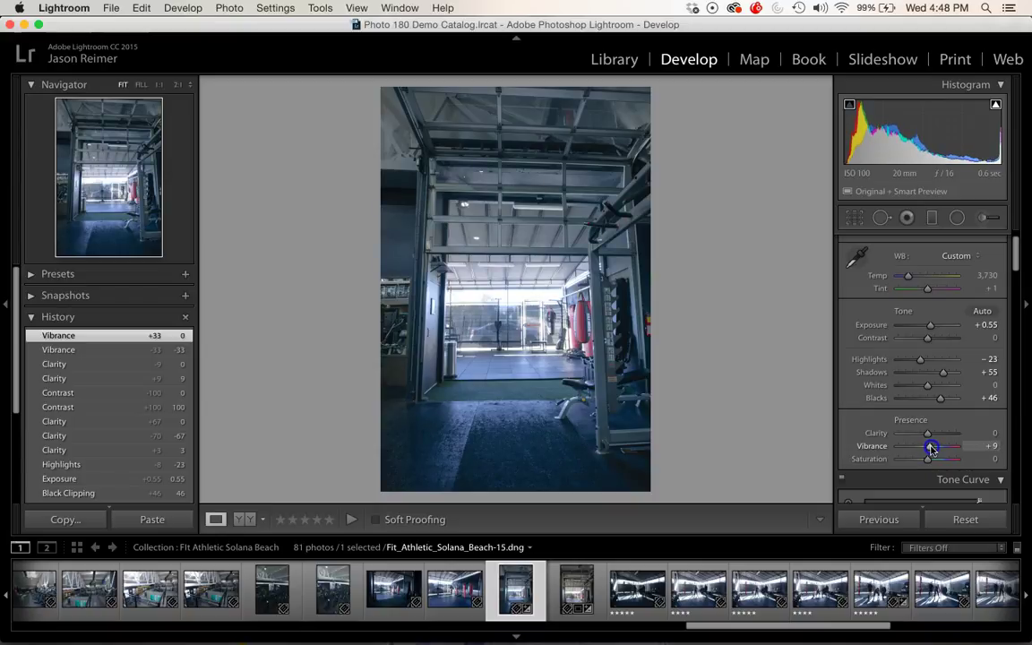
{"action": "left_click_drag", "start_coordinate": [932, 448], "coordinate": [932, 448]}
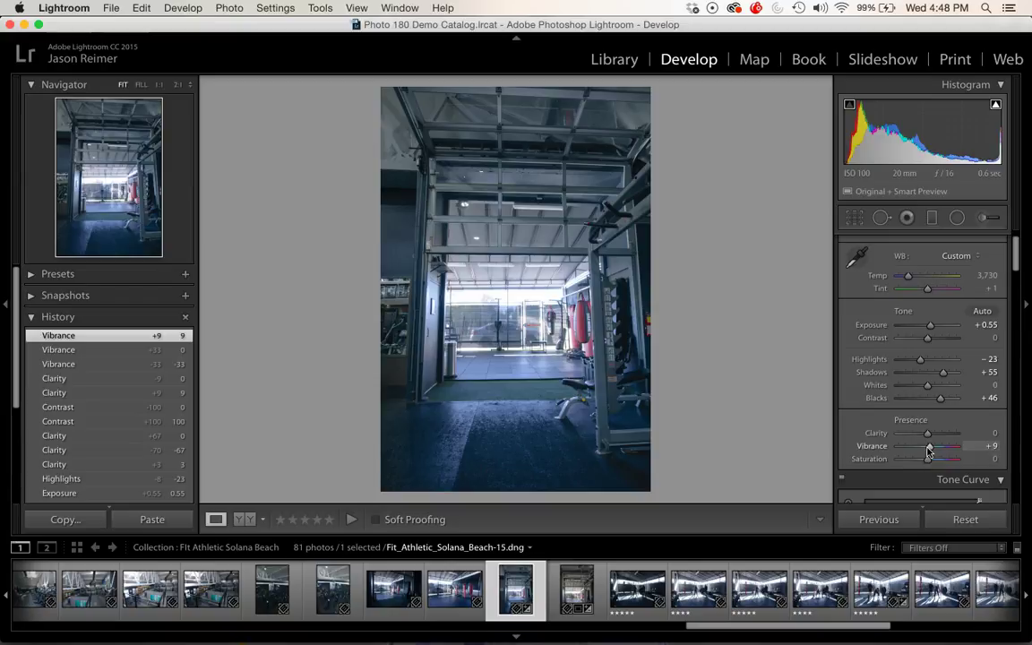
{"action": "mouse_move", "coordinate": [928, 462]}
{"action": "left_mouse_down"}
{"action": "mouse_move", "coordinate": [903, 466]}
{"action": "mouse_move", "coordinate": [927, 460]}
{"action": "mouse_move", "coordinate": [931, 446]}
{"action": "mouse_move", "coordinate": [930, 460]}
{"action": "left_mouse_up"}
Step: Push the Temp slider to extreme values, then settle white balance at 5,011
{"action": "scroll", "coordinate": [928, 452], "scroll_direction": "up", "scroll_amount": 1}
{"action": "left_click", "coordinate": [924, 465]}
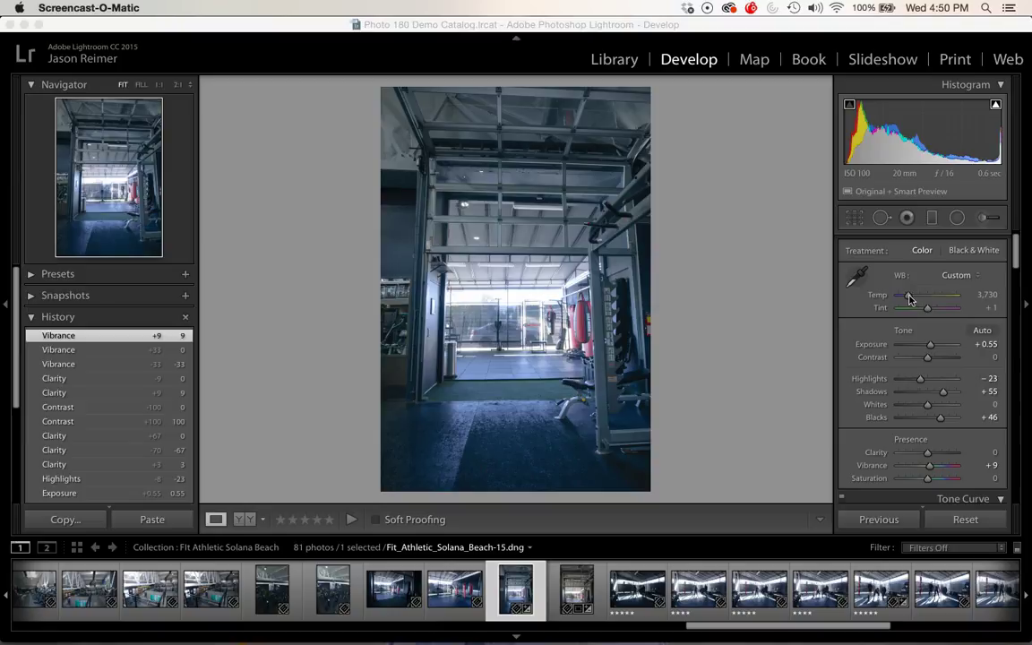
{"action": "mouse_move", "coordinate": [910, 297]}
{"action": "left_mouse_down"}
{"action": "mouse_move", "coordinate": [934, 294]}
{"action": "mouse_move", "coordinate": [902, 298]}
{"action": "mouse_move", "coordinate": [928, 301]}
{"action": "left_mouse_up"}
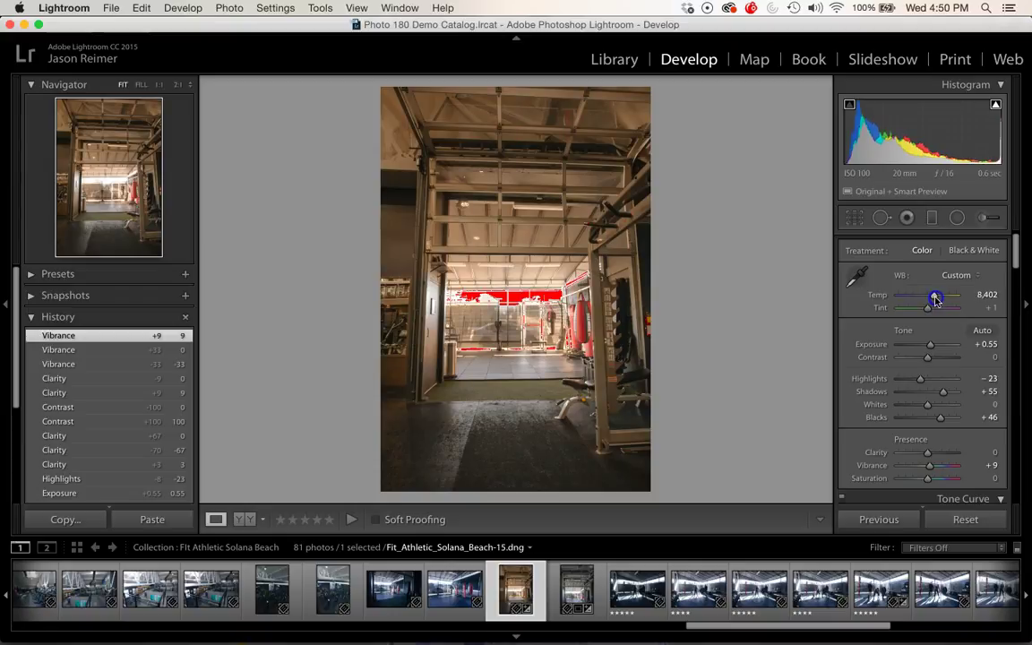
{"action": "left_click_drag", "start_coordinate": [944, 299], "coordinate": [916, 296]}
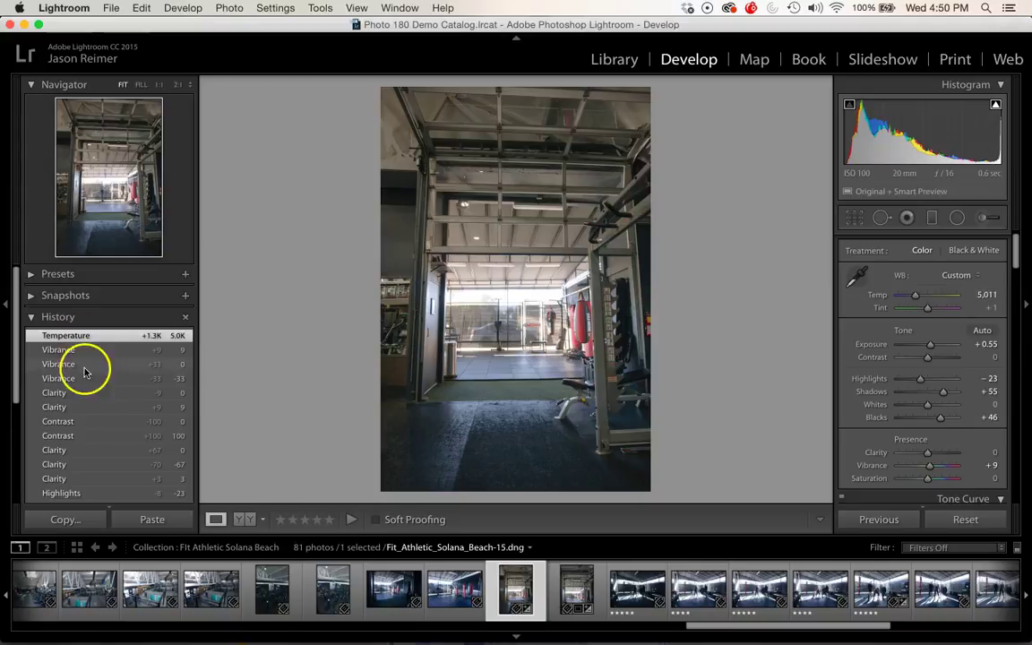
Step: Undo the temperature adjustment so Temp returns to 3,730
{"action": "scroll", "coordinate": [102, 399], "scroll_direction": "down", "scroll_amount": 8}
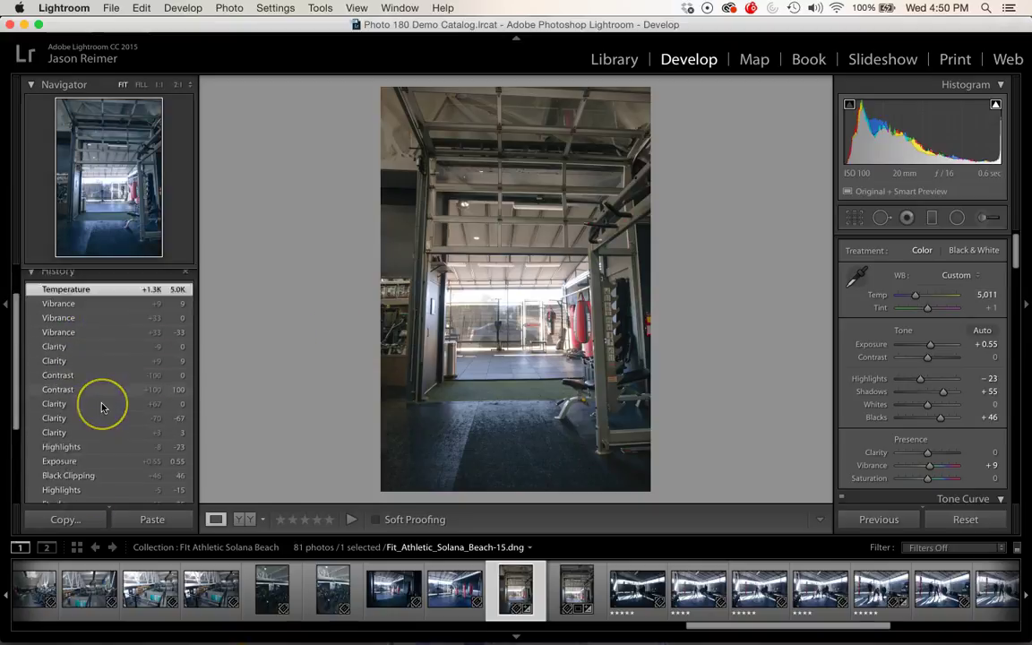
{"action": "scroll", "coordinate": [102, 408], "scroll_direction": "up", "scroll_amount": 8}
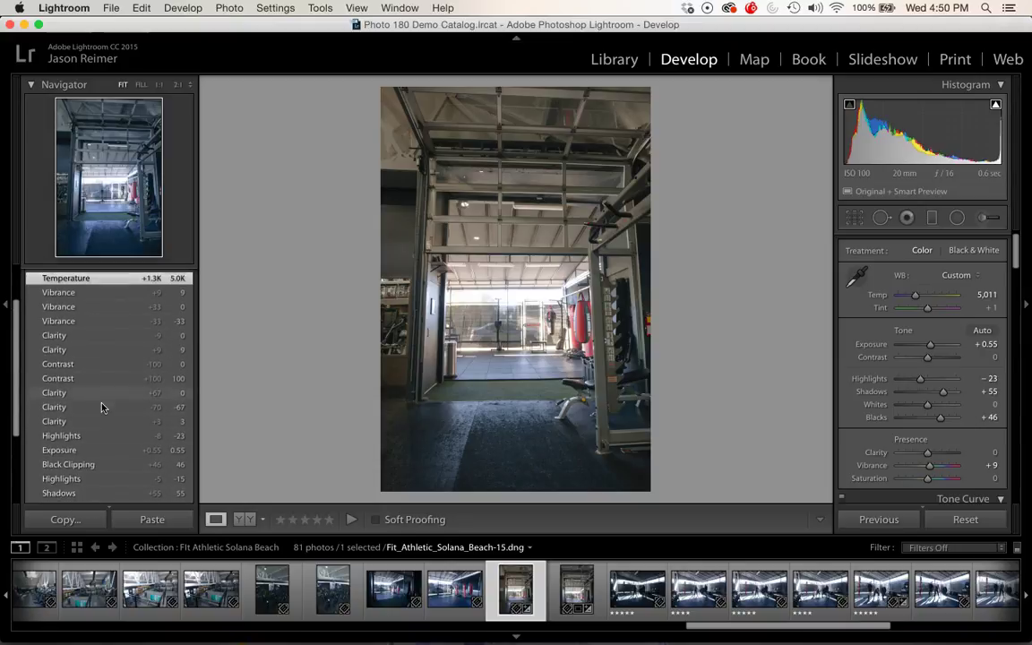
{"action": "scroll", "coordinate": [102, 408], "scroll_direction": "down", "scroll_amount": 8}
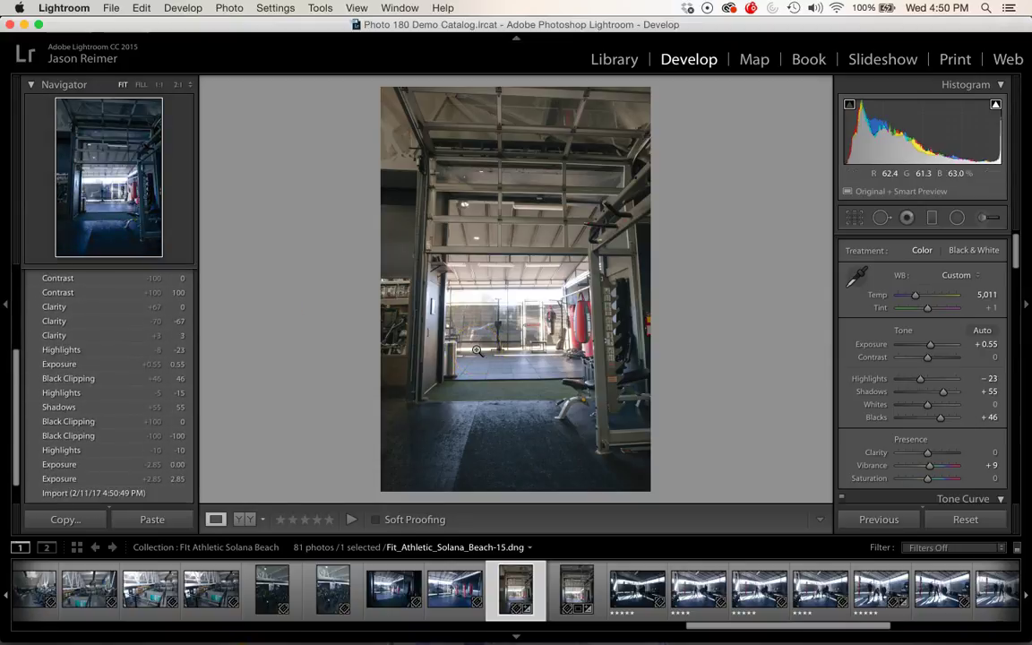
{"action": "key", "text": "super+z"}
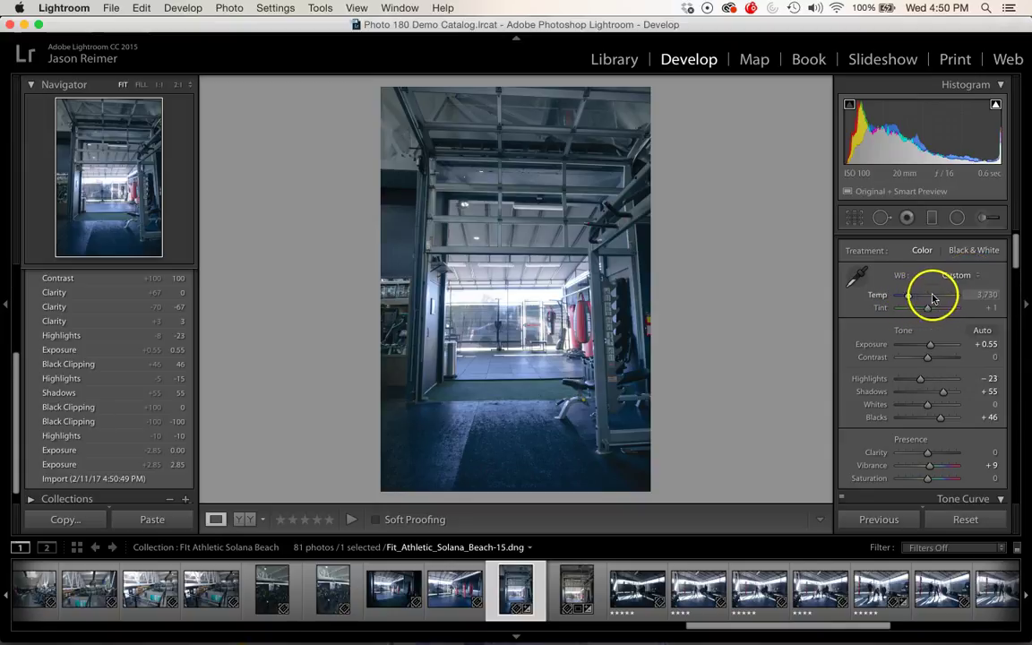
Step: Try the Daylight white balance preset, then settle on Tungsten (Temp 2,850)
{"action": "left_click", "coordinate": [961, 277]}
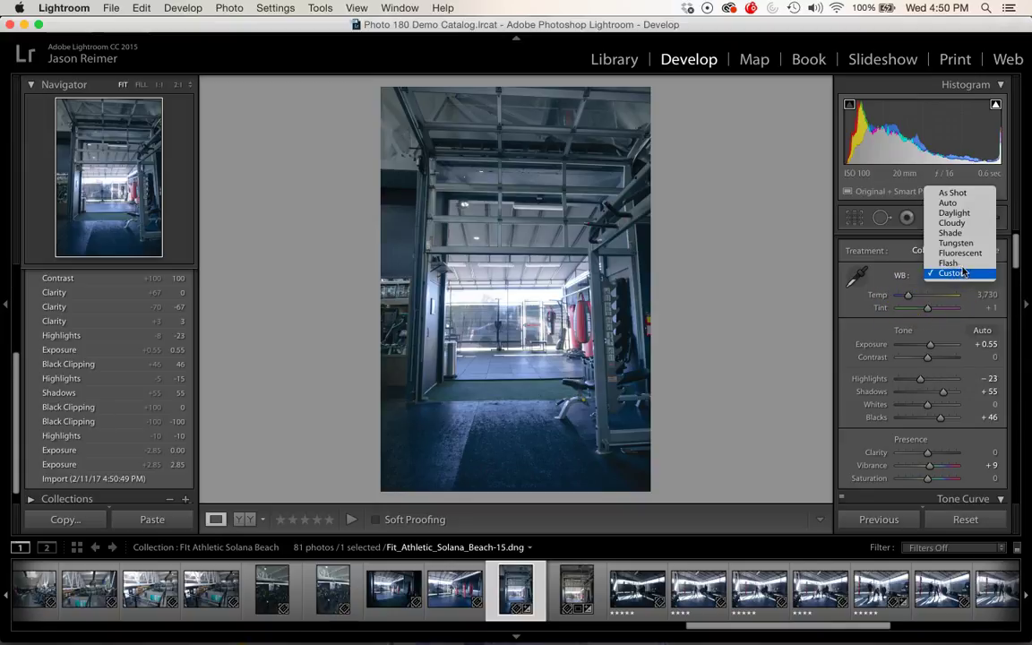
{"action": "mouse_move", "coordinate": [960, 255]}
{"action": "left_mouse_down"}
{"action": "mouse_move", "coordinate": [965, 274]}
{"action": "mouse_move", "coordinate": [964, 235]}
{"action": "left_mouse_up"}
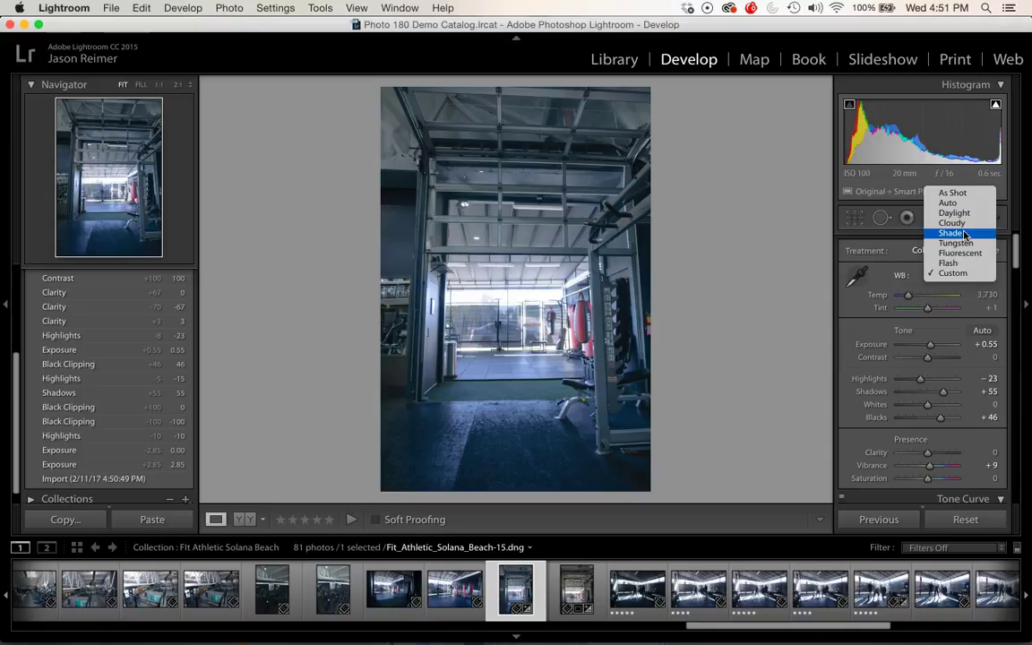
{"action": "left_click", "coordinate": [957, 235]}
{"action": "left_click_drag", "start_coordinate": [959, 237], "coordinate": [975, 197]}
{"action": "mouse_move", "coordinate": [975, 298]}
{"action": "left_mouse_down"}
{"action": "mouse_move", "coordinate": [983, 300]}
{"action": "mouse_move", "coordinate": [968, 272]}
{"action": "mouse_move", "coordinate": [969, 311]}
{"action": "mouse_move", "coordinate": [957, 323]}
{"action": "mouse_move", "coordinate": [952, 285]}
{"action": "mouse_move", "coordinate": [963, 295]}
{"action": "left_mouse_up"}
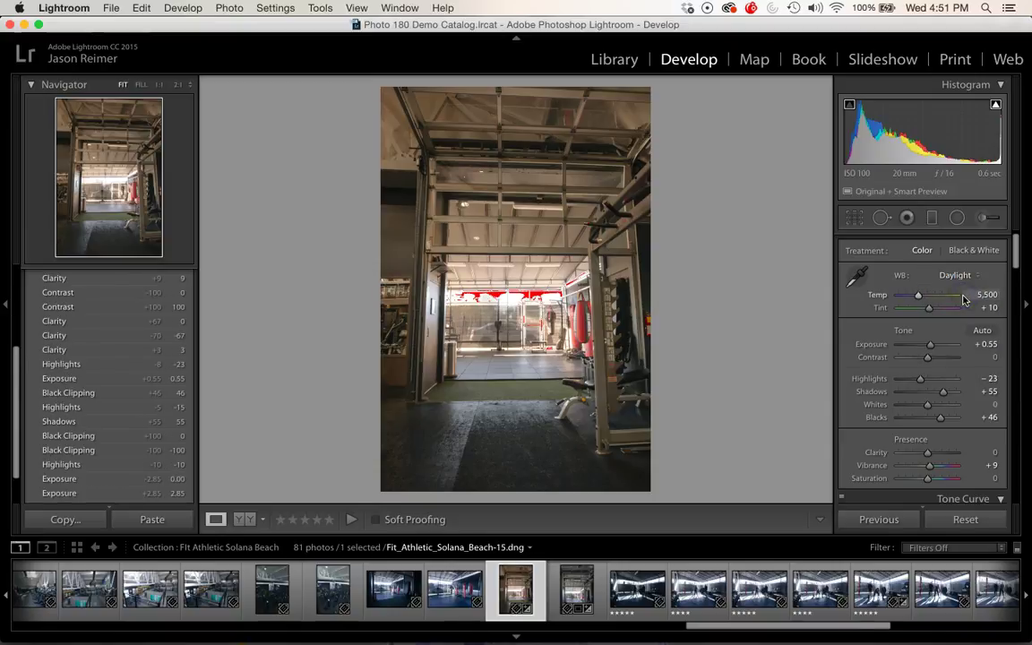
{"action": "left_click", "coordinate": [978, 300]}
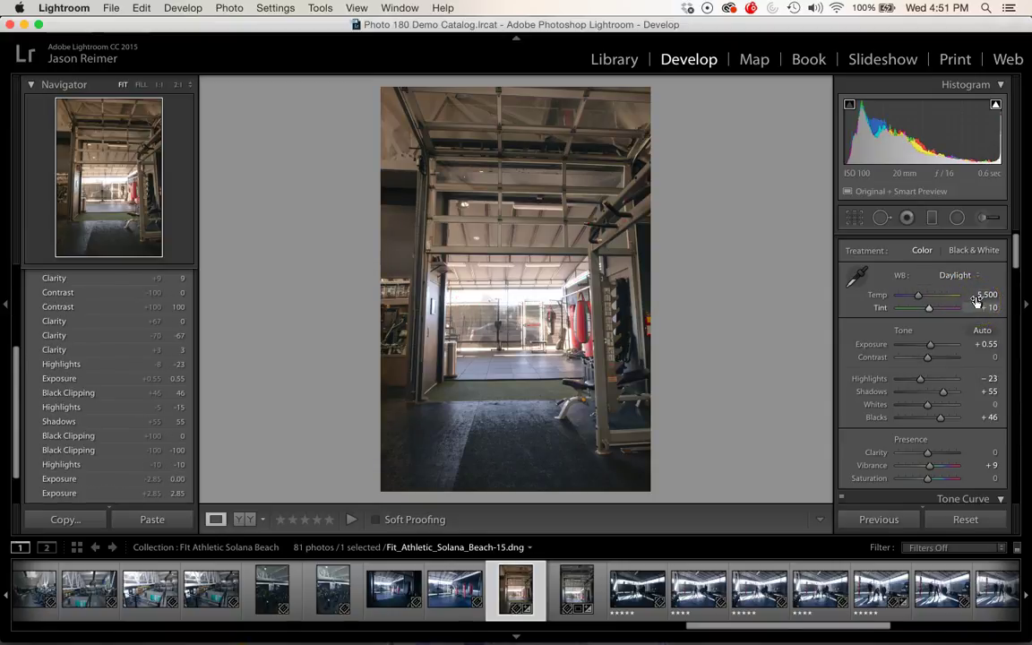
{"action": "left_click", "coordinate": [977, 278]}
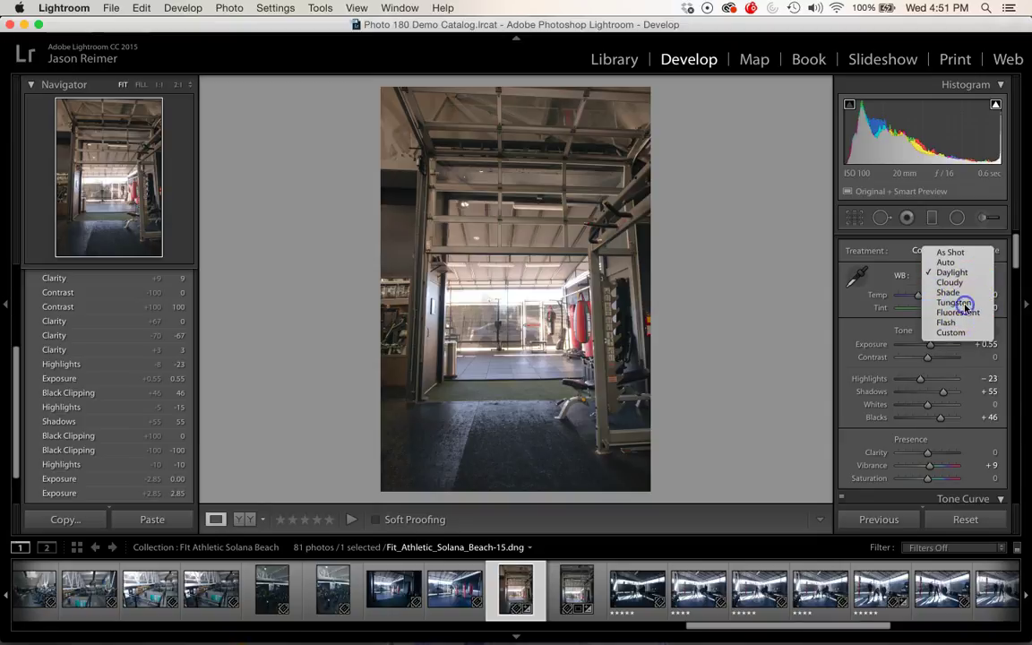
{"action": "left_click", "coordinate": [964, 303]}
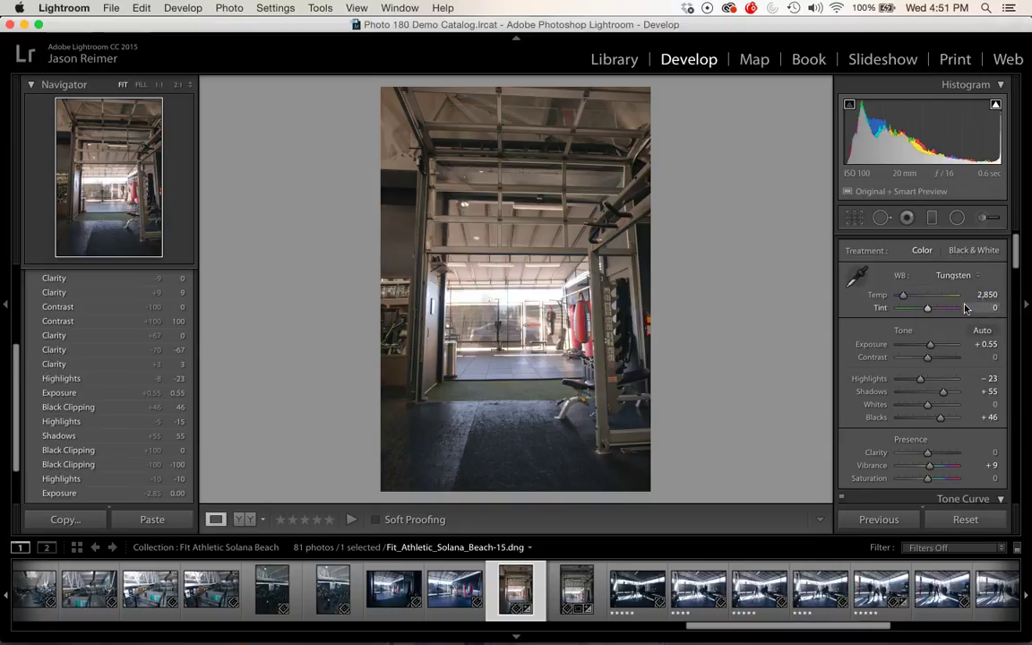
{"action": "left_click", "coordinate": [979, 296]}
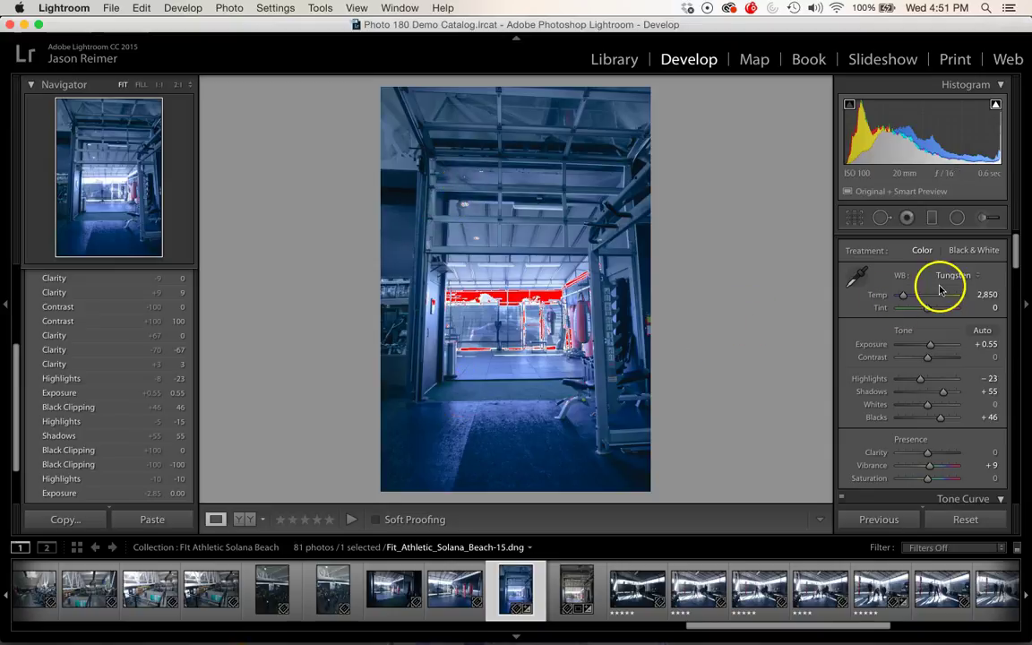
Step: Try the Fluorescent preset, then switch back to As Shot (Temp 6,300, Tint 0)
{"action": "left_click", "coordinate": [975, 277]}
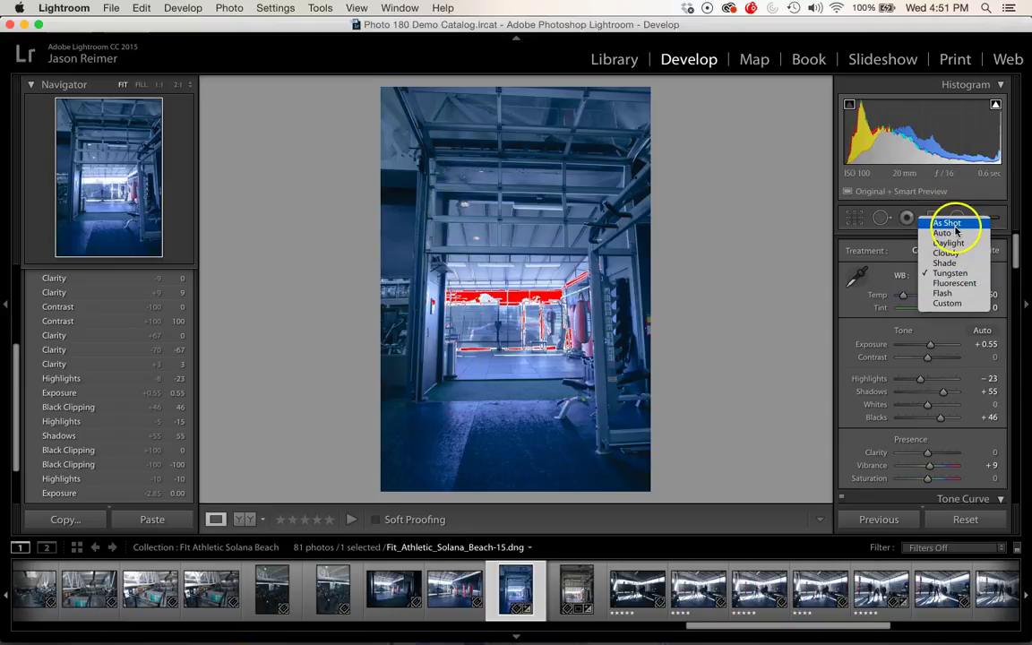
{"action": "left_click", "coordinate": [957, 284]}
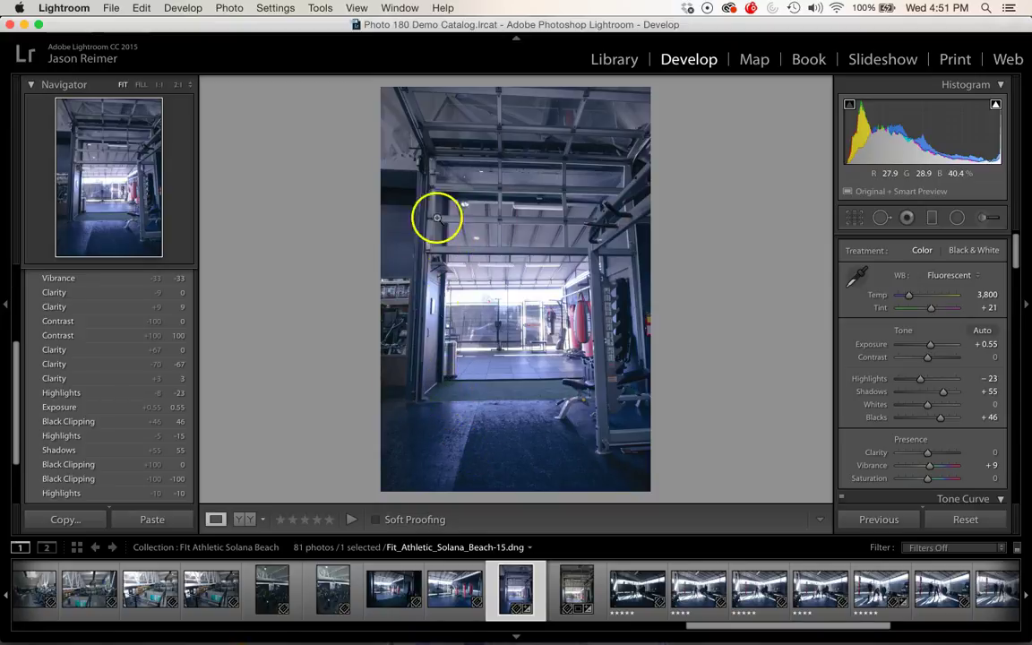
{"action": "left_click", "coordinate": [971, 276]}
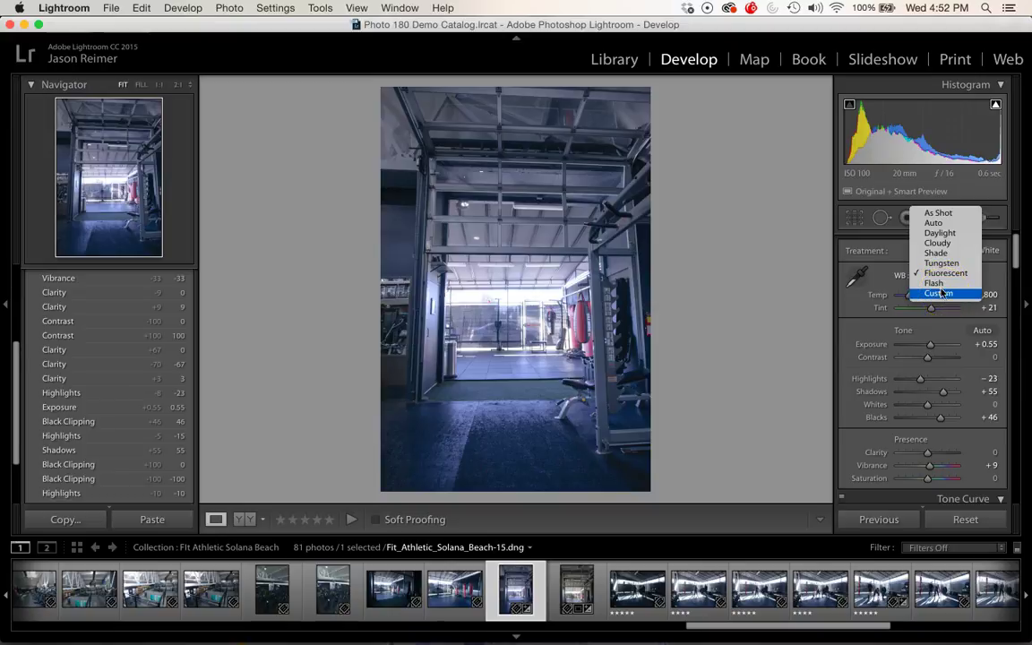
{"action": "left_click", "coordinate": [942, 277]}
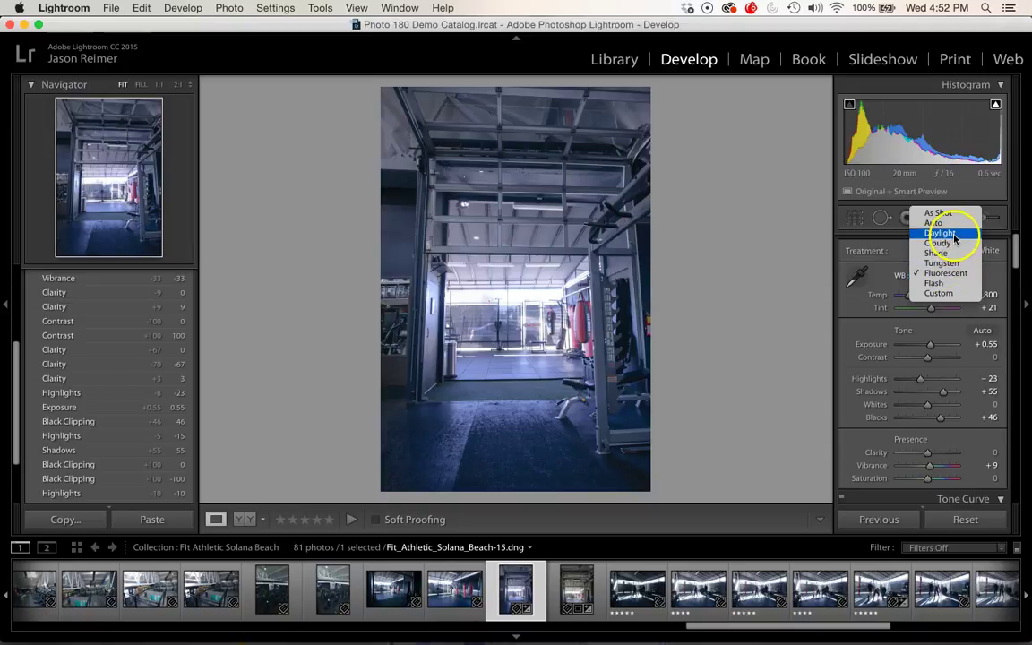
{"action": "left_click", "coordinate": [965, 266]}
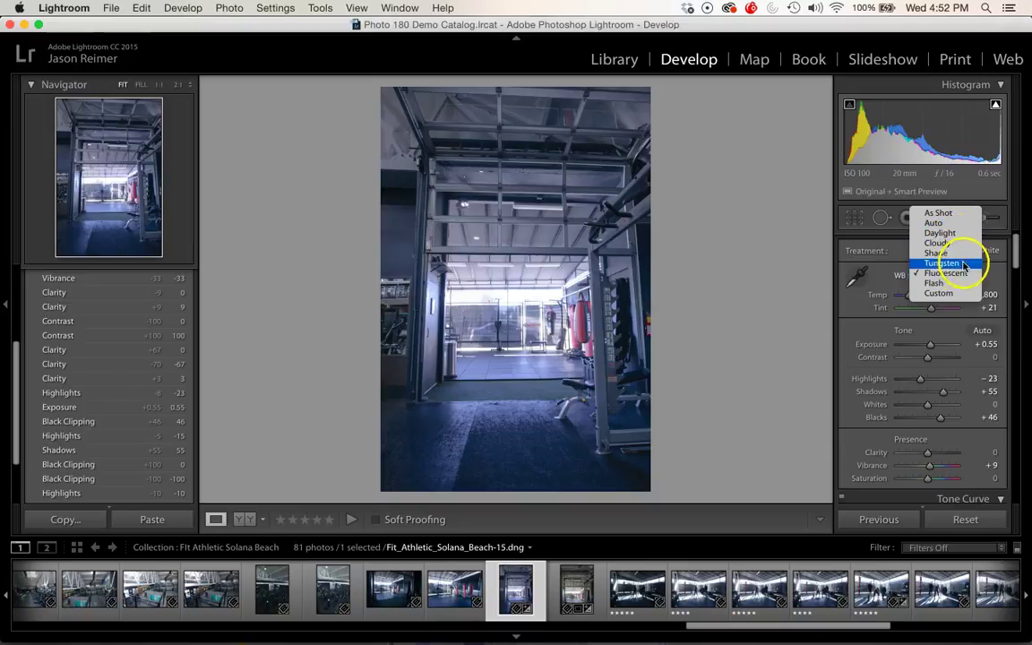
{"action": "left_click", "coordinate": [947, 214]}
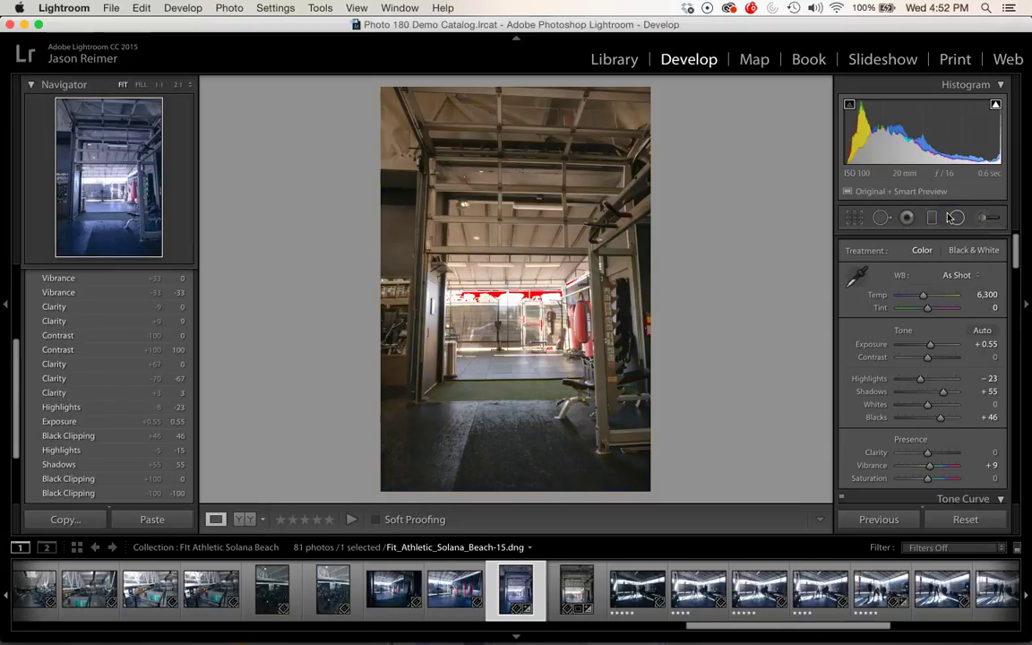
Step: Hide the highlight clipping warning, revert to the Highlights history step, and fine-tune Temp to 3,730
{"action": "left_click_drag", "start_coordinate": [714, 249], "coordinate": [438, 185]}
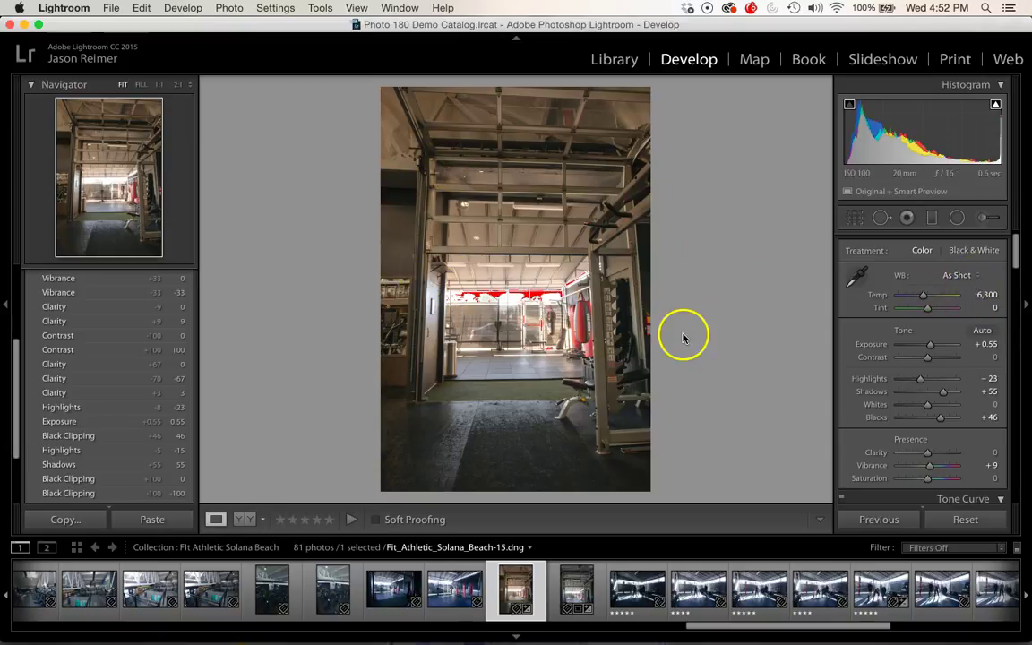
{"action": "scroll", "coordinate": [104, 396], "scroll_direction": "down", "scroll_amount": 5}
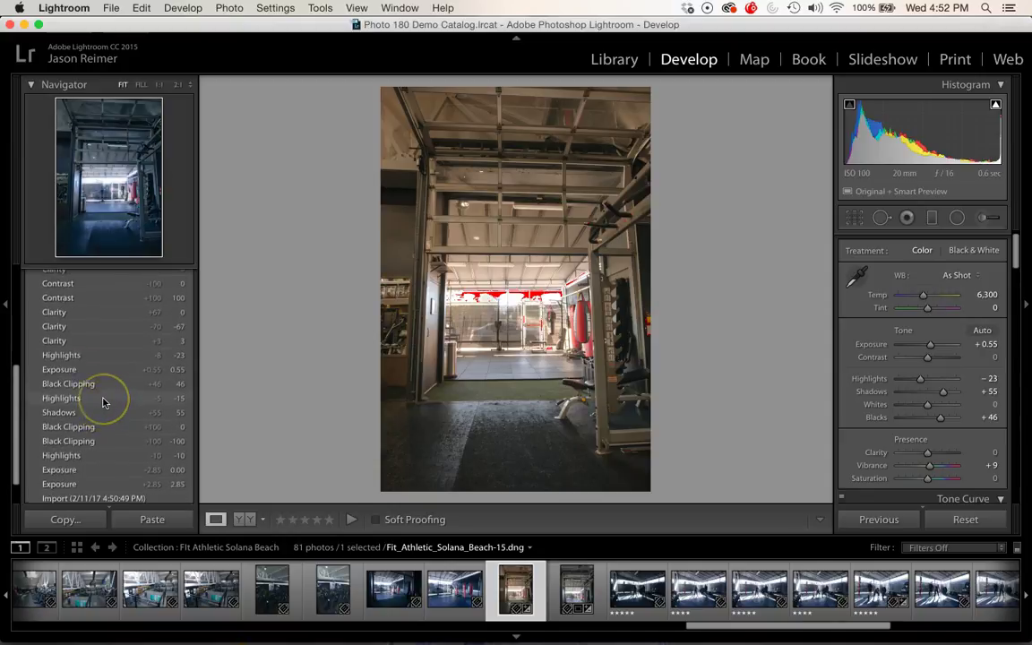
{"action": "scroll", "coordinate": [107, 396], "scroll_direction": "up", "scroll_amount": 3}
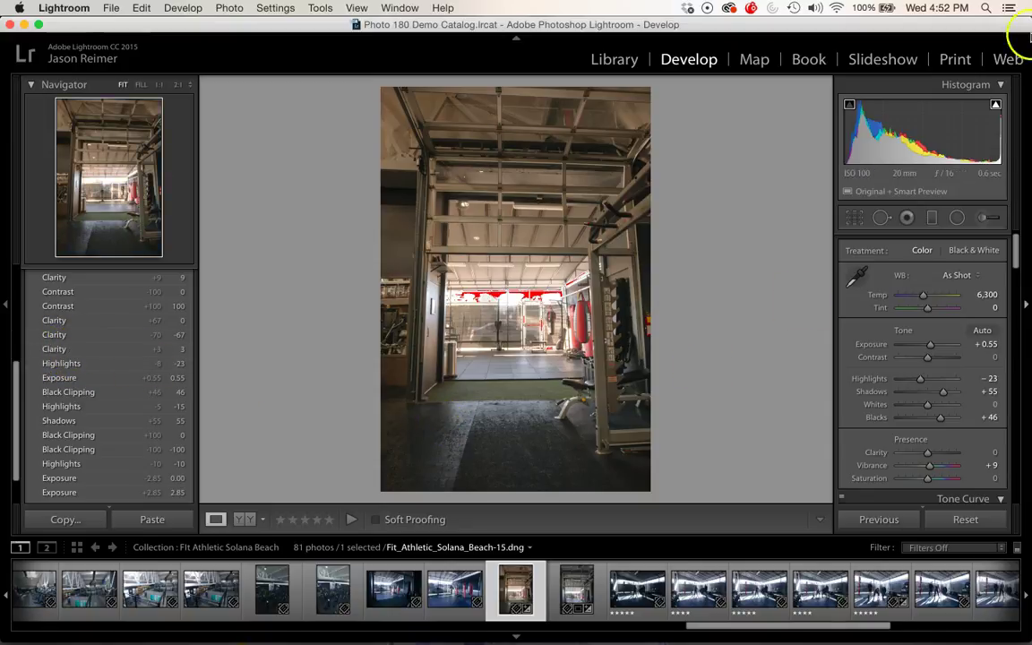
{"action": "left_click", "coordinate": [995, 105]}
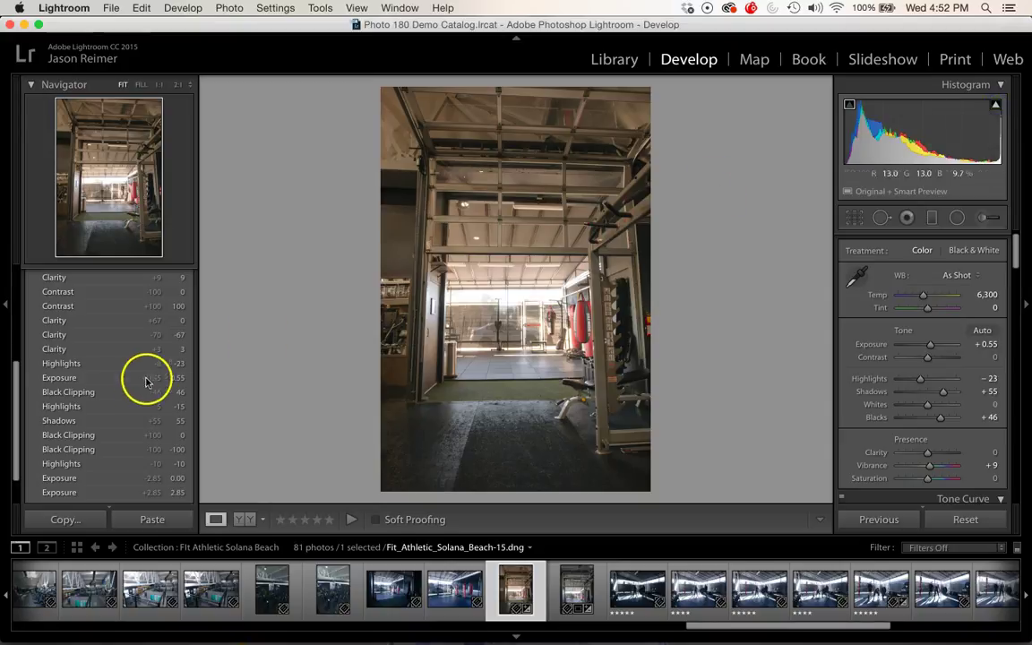
{"action": "left_click", "coordinate": [68, 365]}
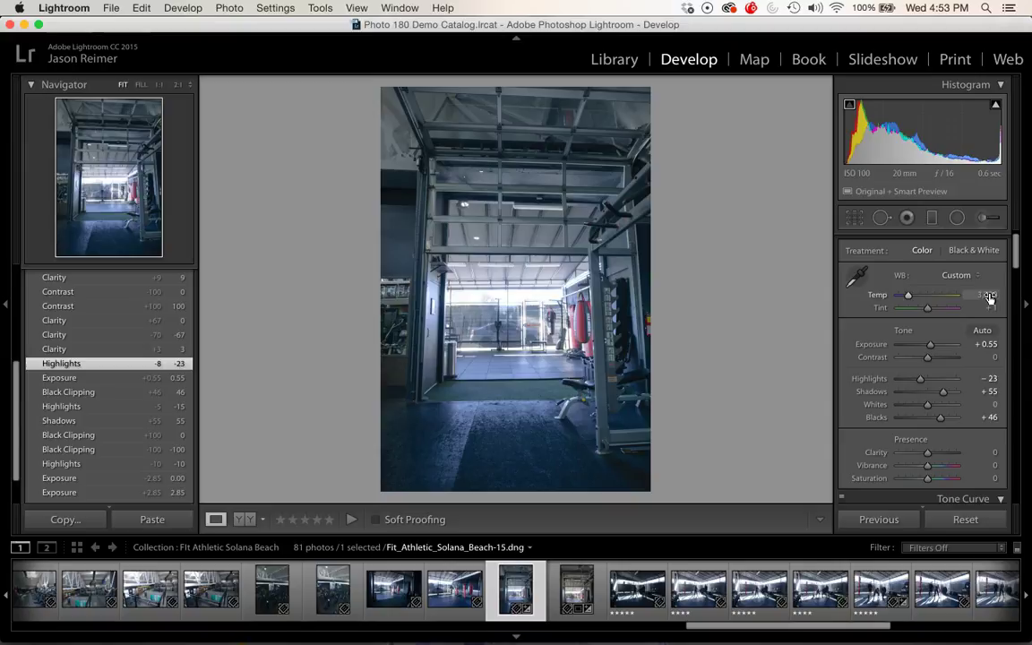
{"action": "left_click_drag", "start_coordinate": [989, 298], "coordinate": [899, 336]}
{"action": "left_click", "coordinate": [961, 255]}
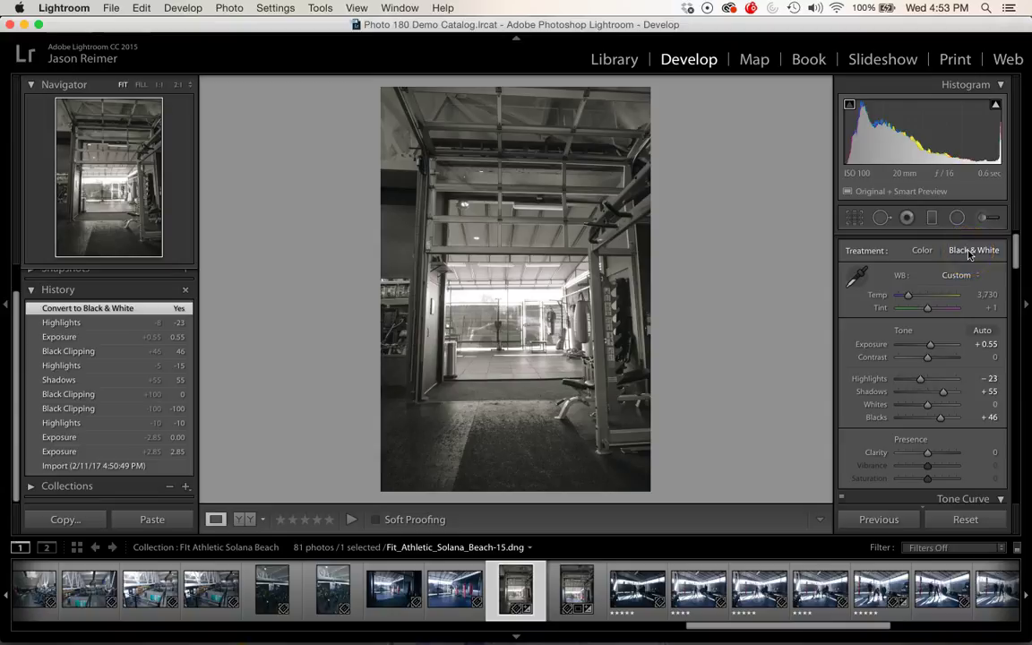
{"action": "left_click", "coordinate": [922, 252]}
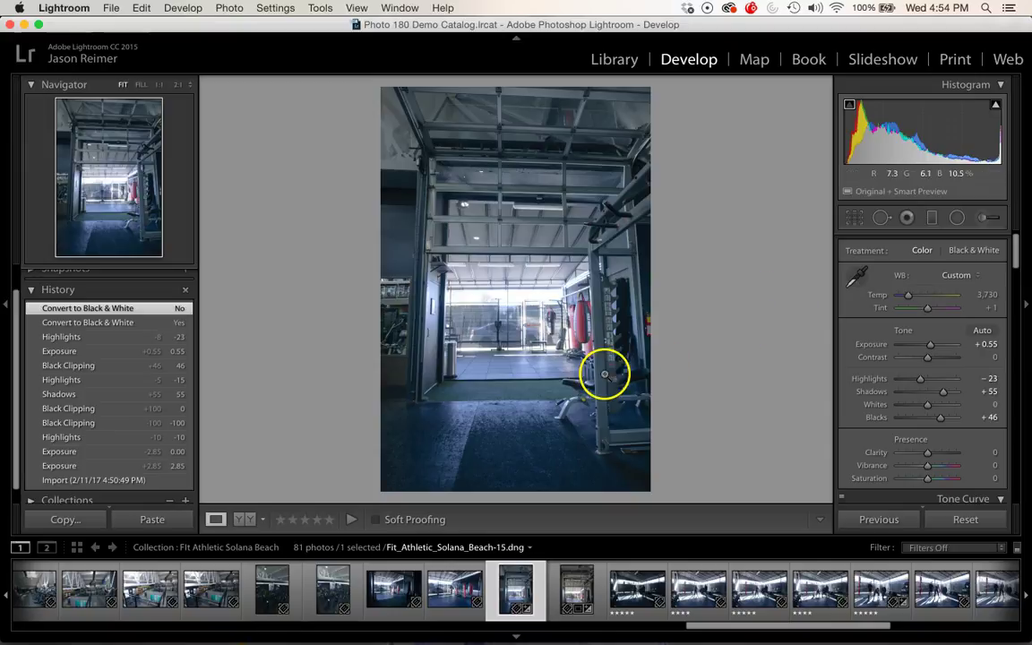
Step: Sample two neutral areas with the WB Selector eyedropper, ending at Temp 5,150 and Tint +3
{"action": "left_click", "coordinate": [860, 285]}
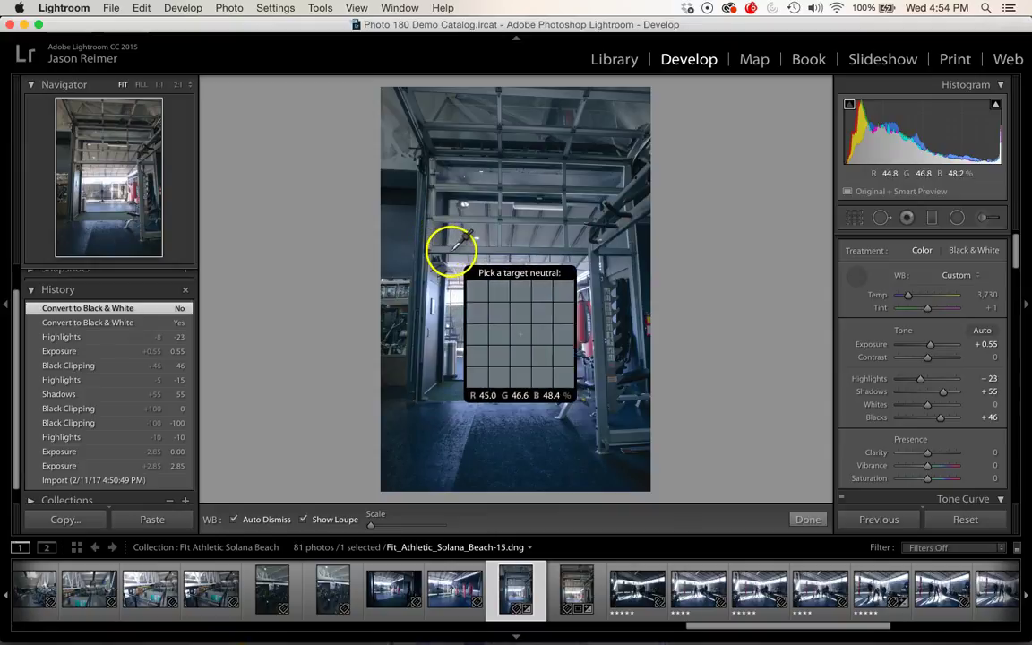
{"action": "left_click", "coordinate": [455, 249]}
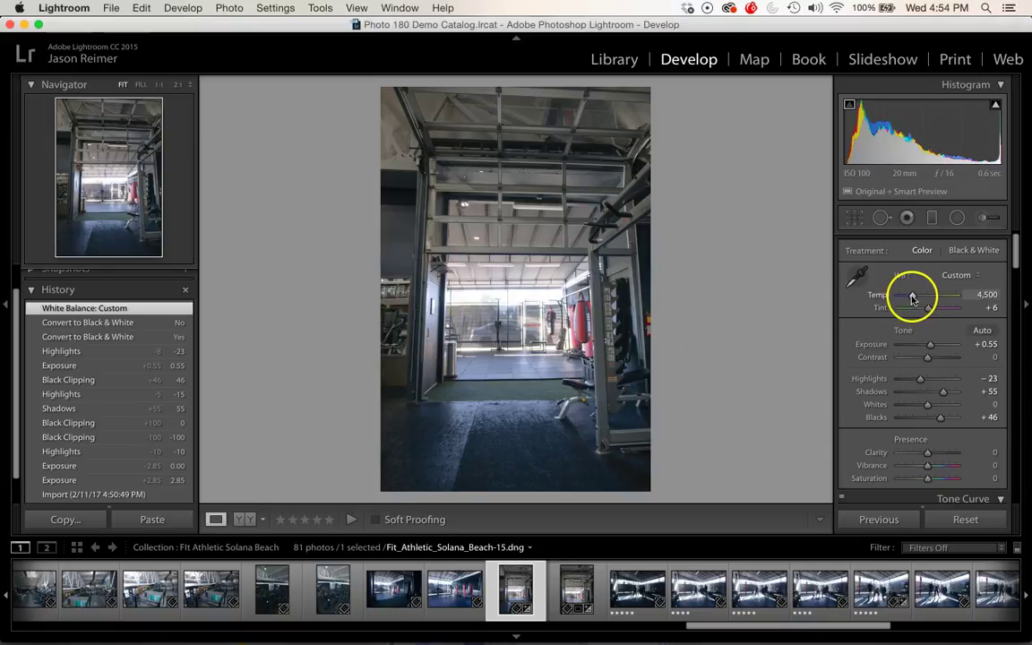
{"action": "left_click", "coordinate": [986, 308]}
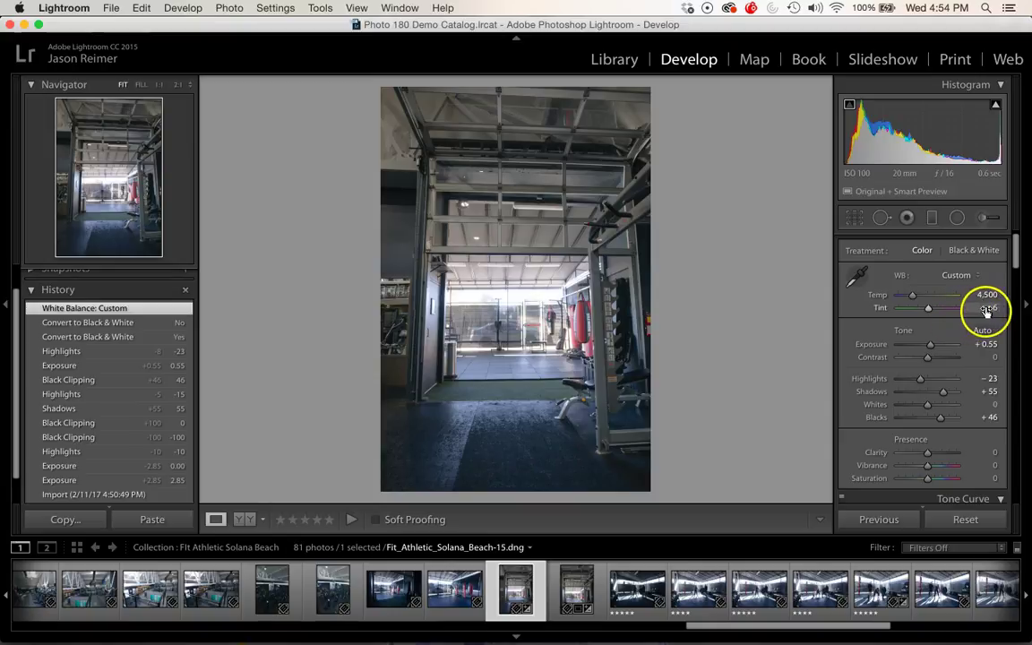
{"action": "left_click", "coordinate": [876, 346]}
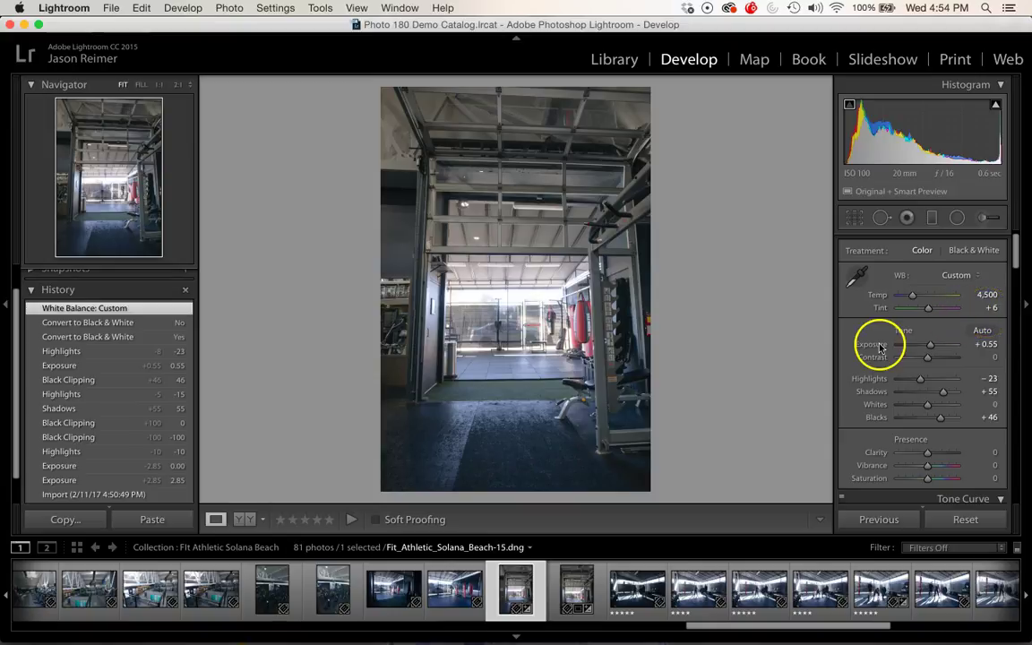
{"action": "left_click", "coordinate": [862, 284]}
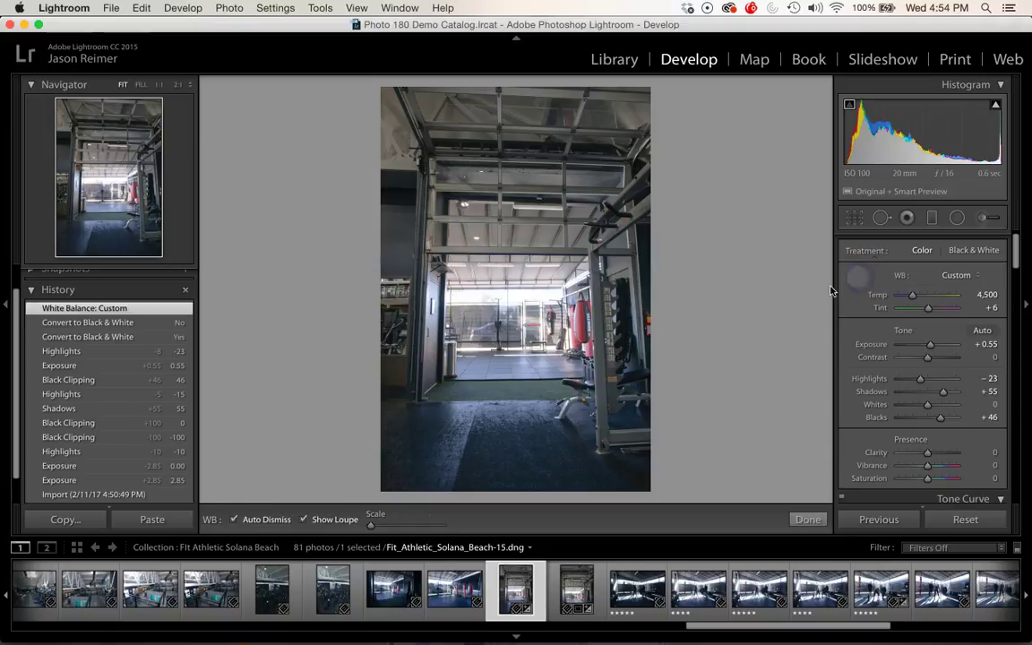
{"action": "left_click", "coordinate": [600, 380]}
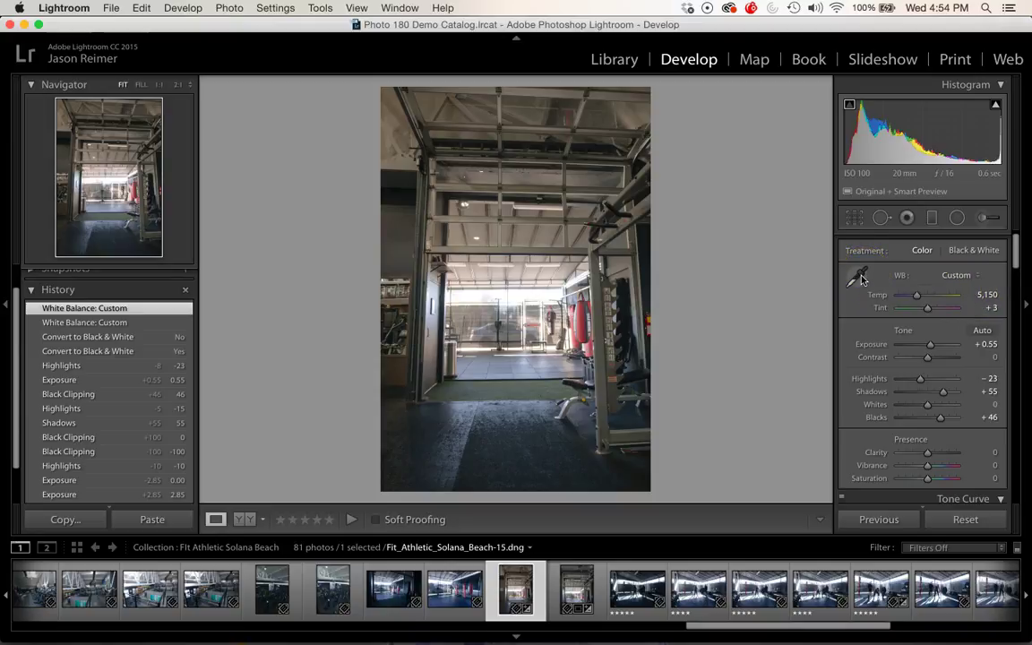
Step: Sample the ceiling beam, then the floor by the bench, then the beam again for Temp 4,550, Tint +5
{"action": "left_click", "coordinate": [862, 280]}
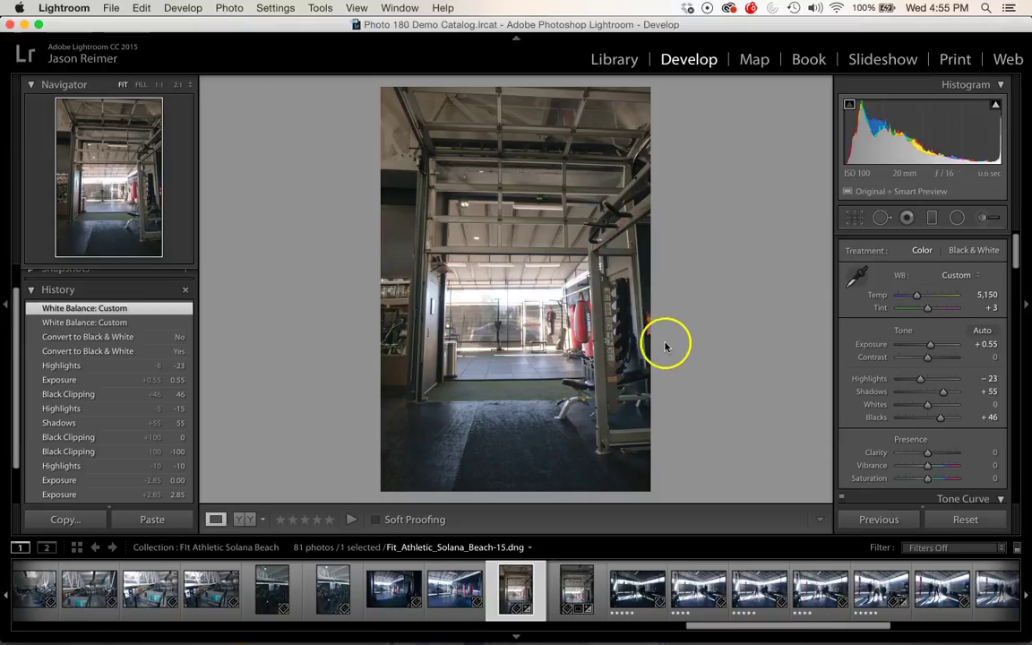
{"action": "left_click", "coordinate": [858, 278]}
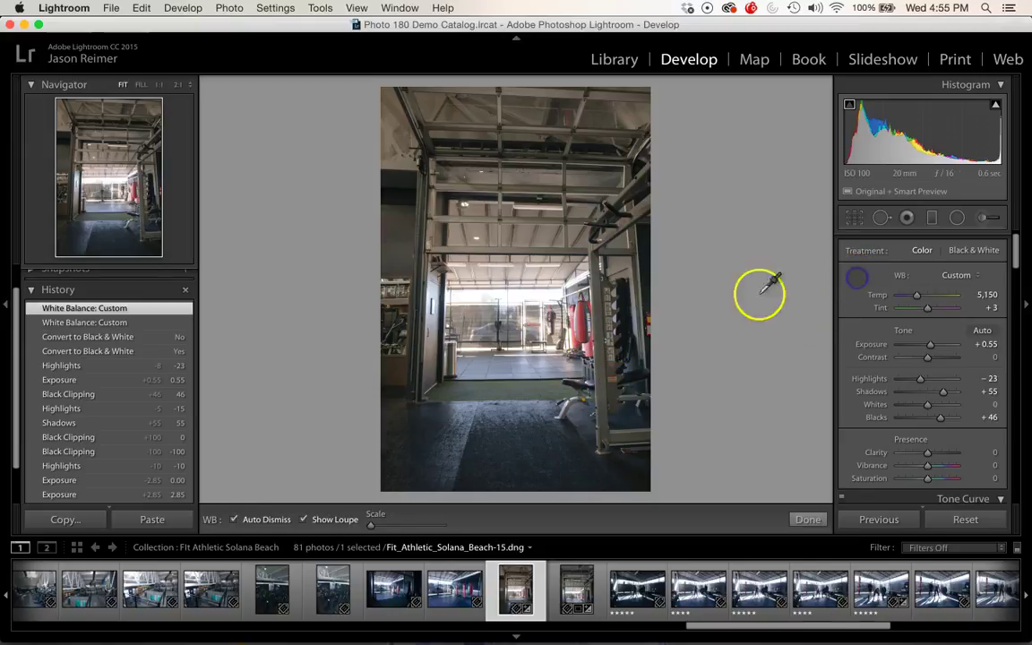
{"action": "left_click", "coordinate": [507, 248]}
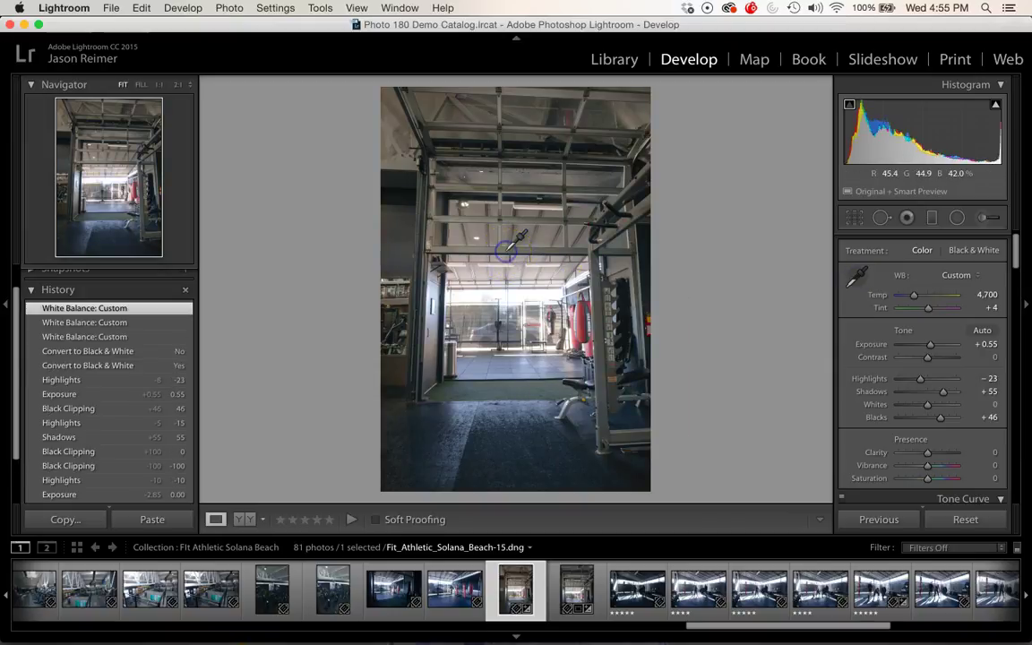
{"action": "left_click", "coordinate": [859, 279]}
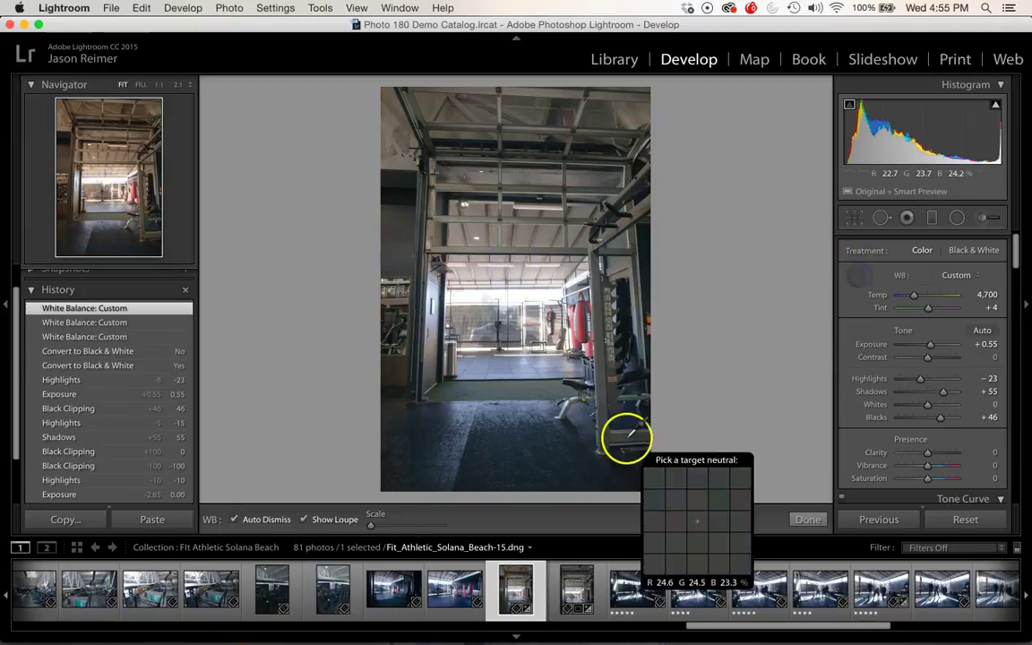
{"action": "left_click", "coordinate": [626, 305]}
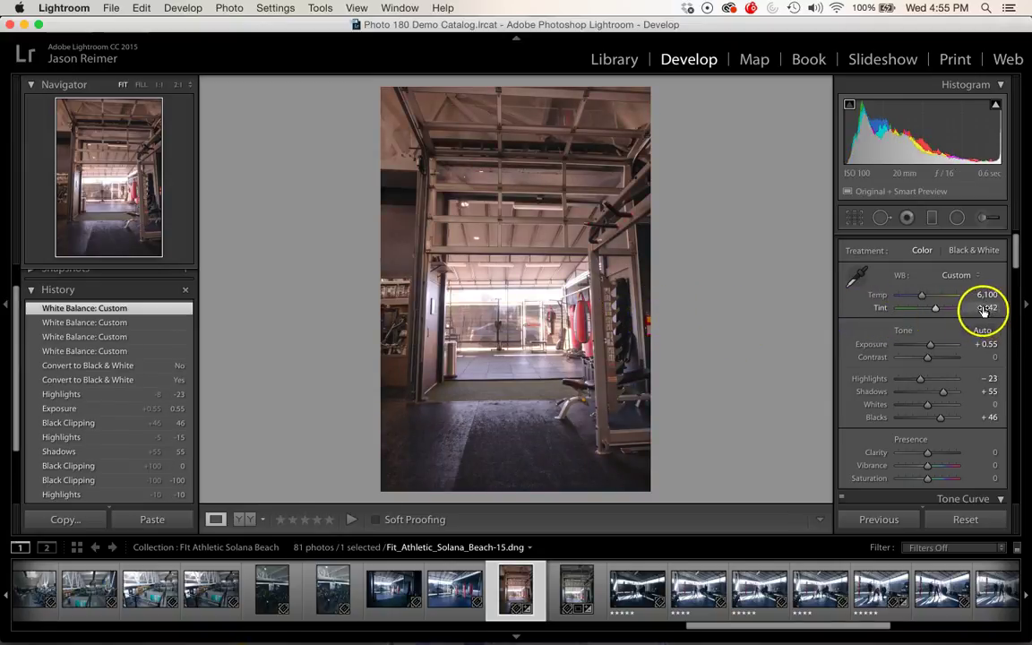
{"action": "left_click", "coordinate": [857, 278]}
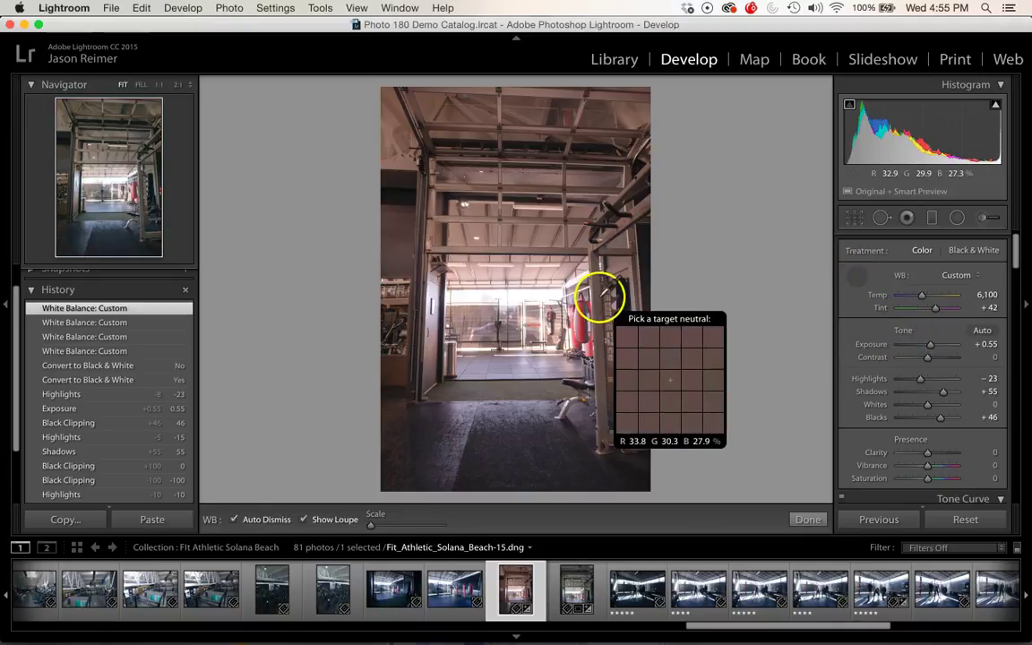
{"action": "left_click", "coordinate": [467, 249]}
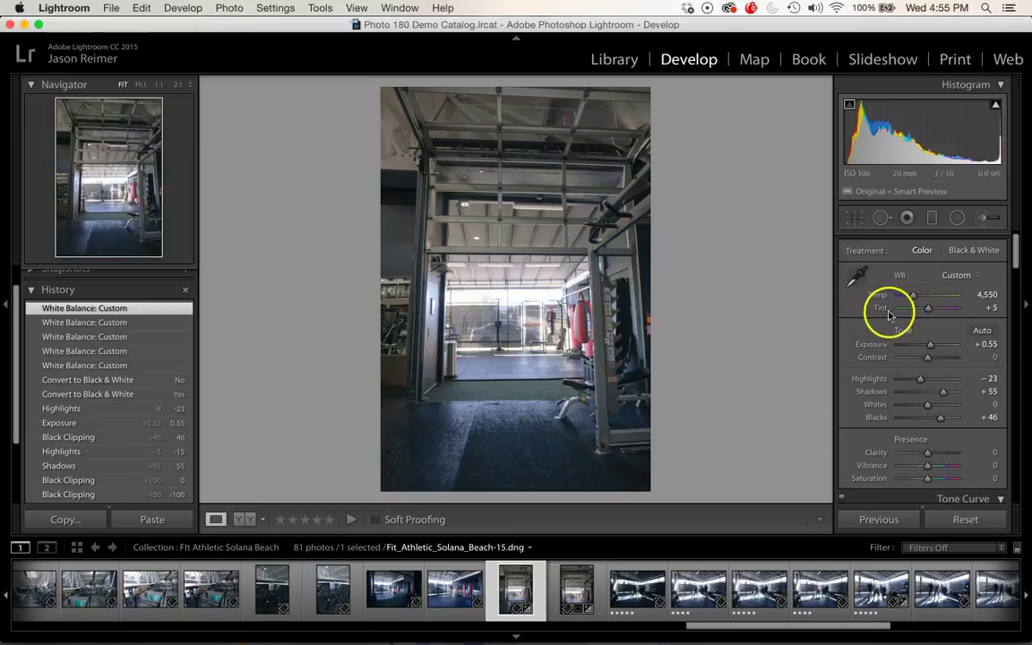
{"action": "scroll", "coordinate": [923, 345], "scroll_direction": "down", "scroll_amount": 1}
{"action": "left_click", "coordinate": [923, 345]}
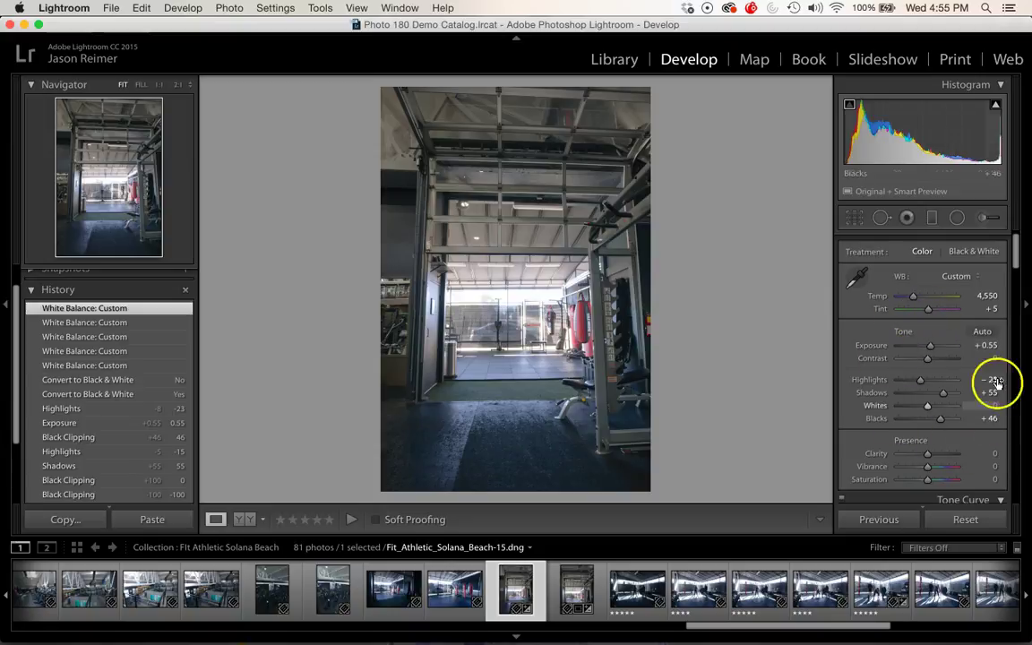
{"action": "scroll", "coordinate": [944, 358], "scroll_direction": "up", "scroll_amount": 2}
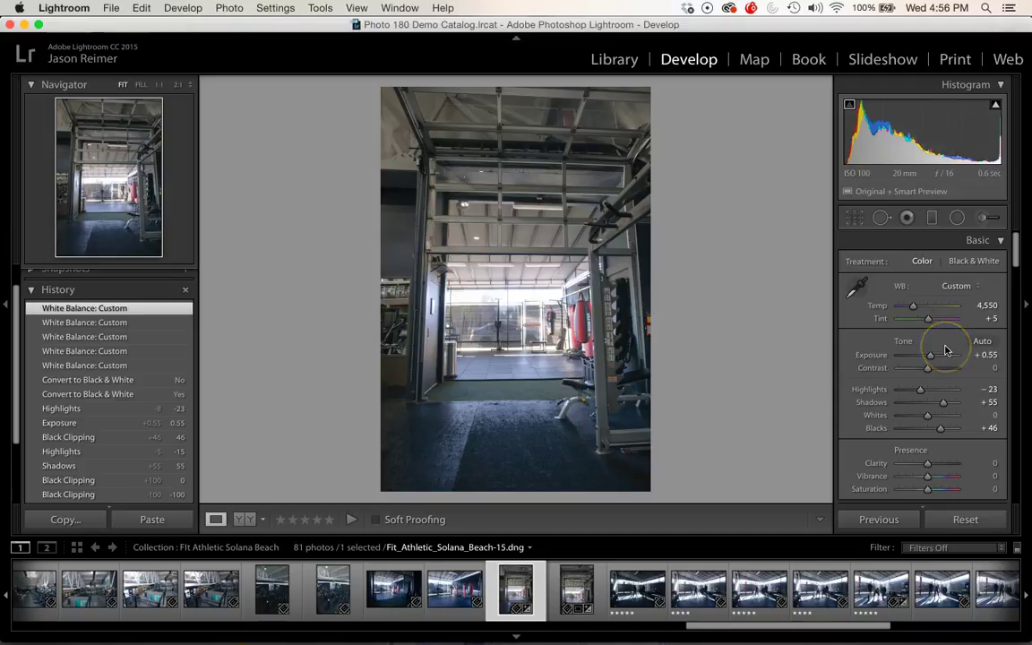
{"action": "left_click", "coordinate": [933, 358]}
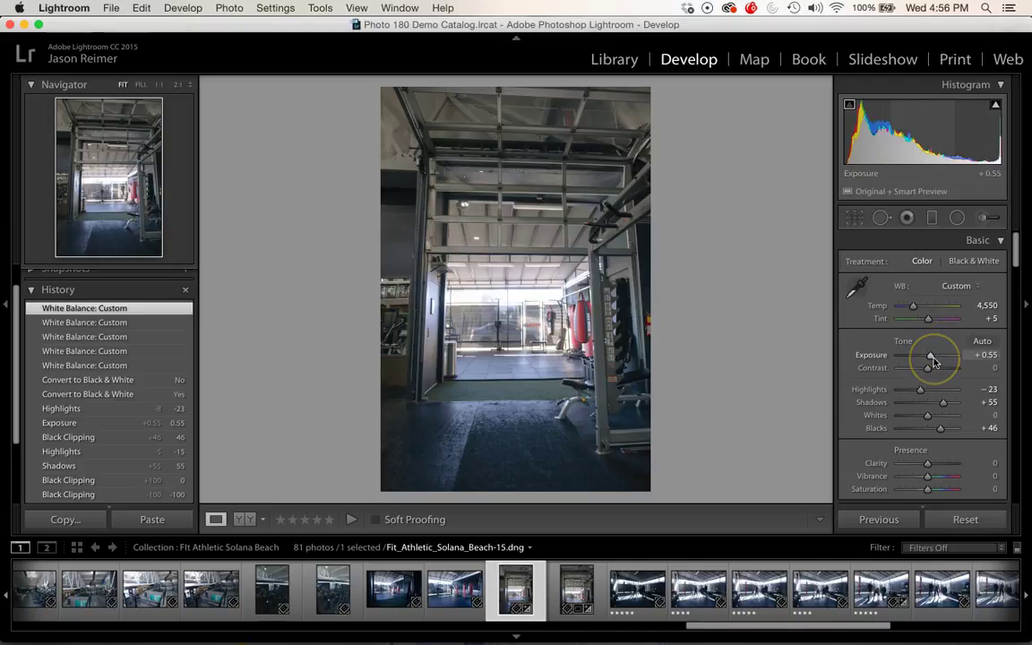